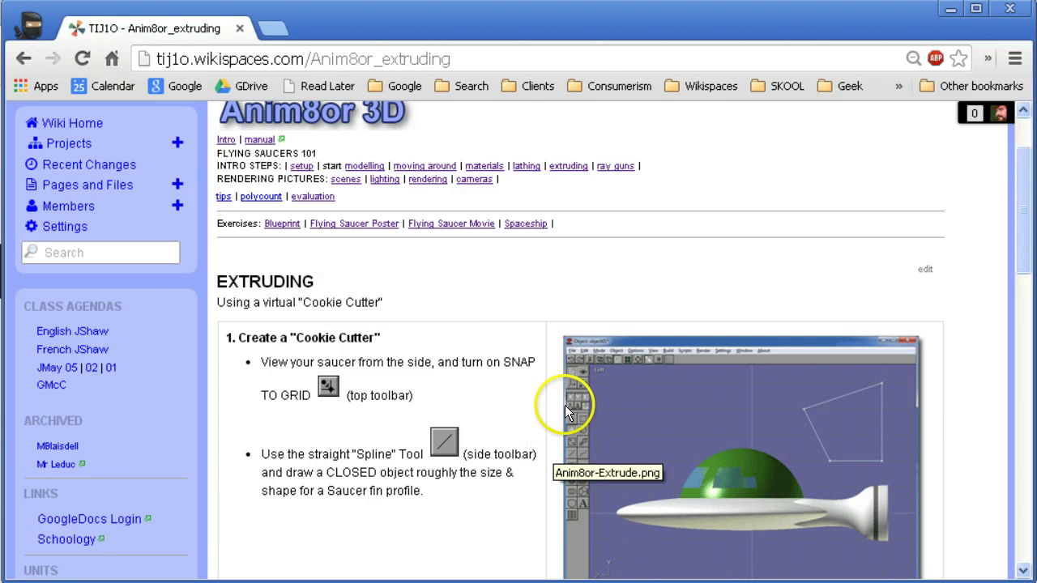
Step: Orbit the Saucer model through side-on angles until its guns face the viewer
{"action": "key", "text": "alt+Tab"}
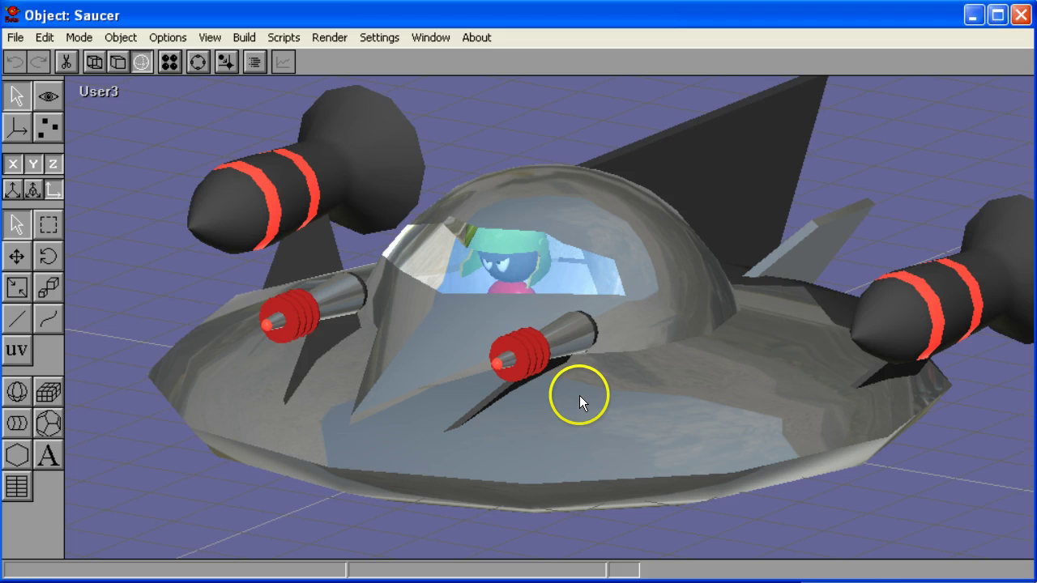
{"action": "right_click_drag", "start_coordinate": [573, 334], "coordinate": [491, 366]}
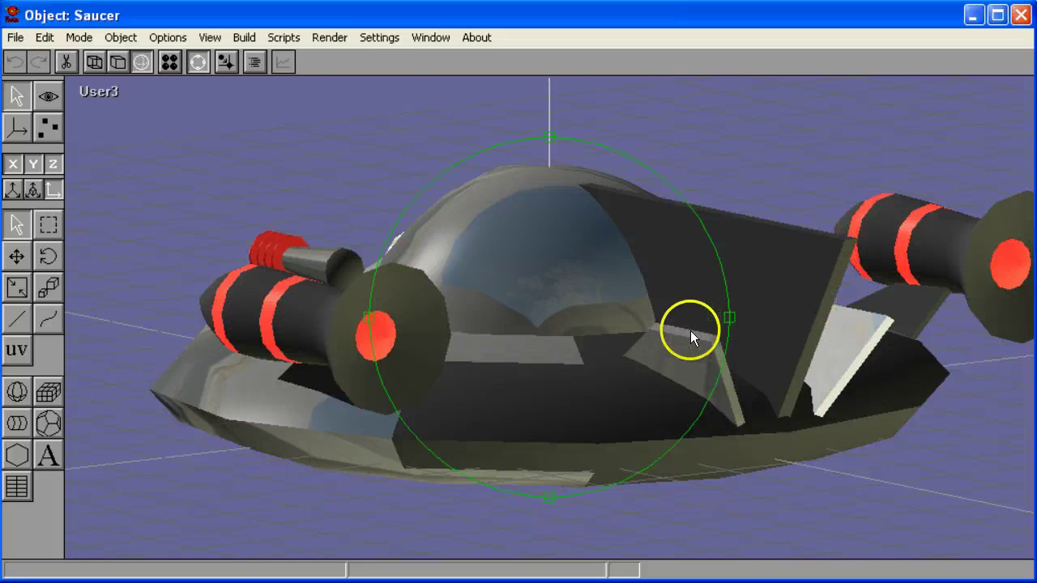
{"action": "right_click_drag", "start_coordinate": [836, 333], "coordinate": [833, 354]}
{"action": "mouse_move", "coordinate": [729, 366]}
{"action": "right_mouse_down"}
{"action": "mouse_move", "coordinate": [672, 375]}
{"action": "mouse_move", "coordinate": [669, 359]}
{"action": "mouse_move", "coordinate": [752, 354]}
{"action": "mouse_move", "coordinate": [720, 364]}
{"action": "mouse_move", "coordinate": [502, 331]}
{"action": "mouse_move", "coordinate": [537, 340]}
{"action": "right_mouse_up"}
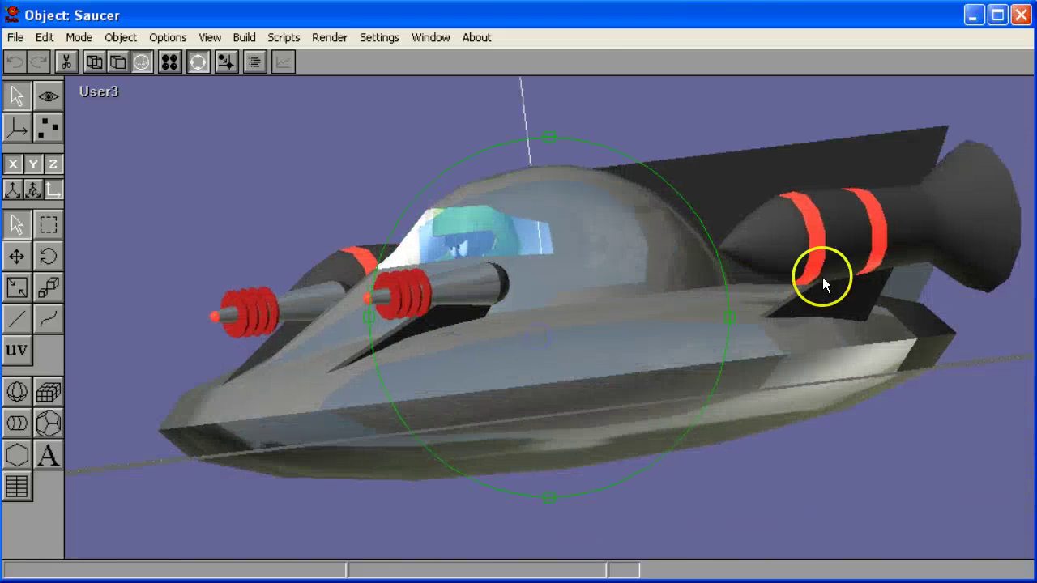
{"action": "right_click_drag", "start_coordinate": [837, 284], "coordinate": [460, 353]}
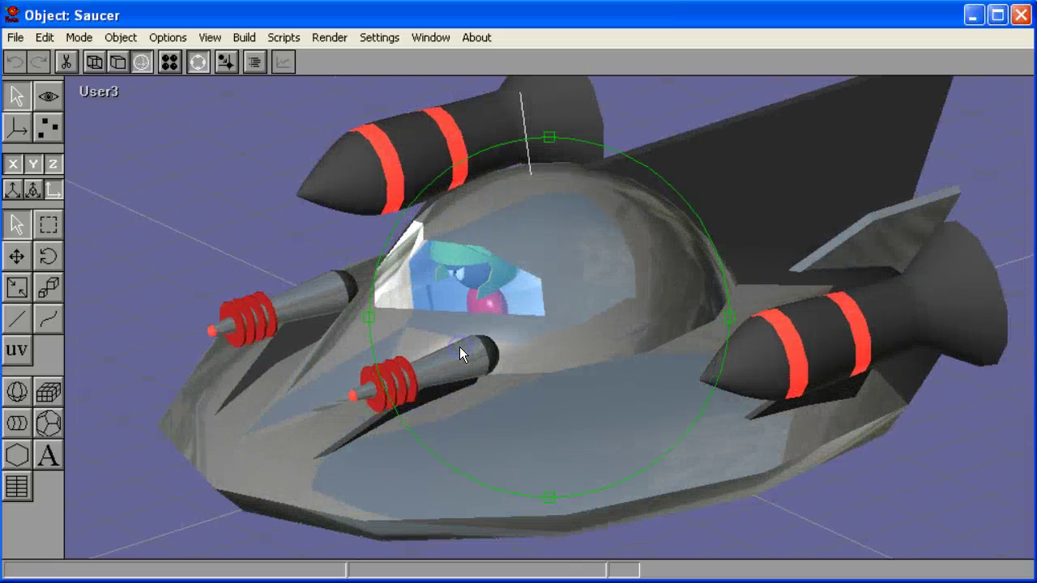
Step: Switch to object01 in the Left view, zoomed out, with nothing selected
{"action": "left_click", "coordinate": [92, 37]}
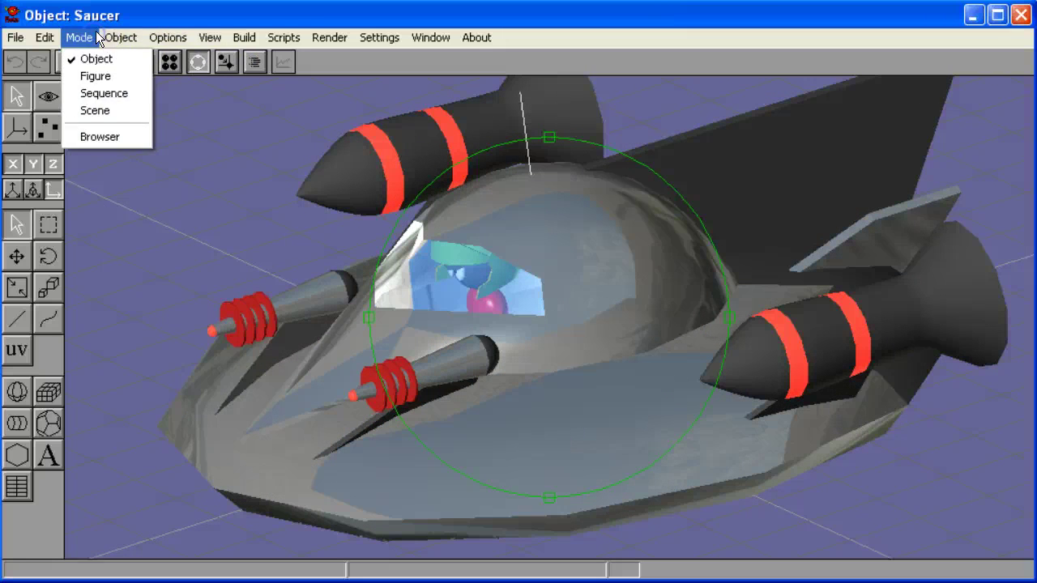
{"action": "left_click", "coordinate": [120, 37]}
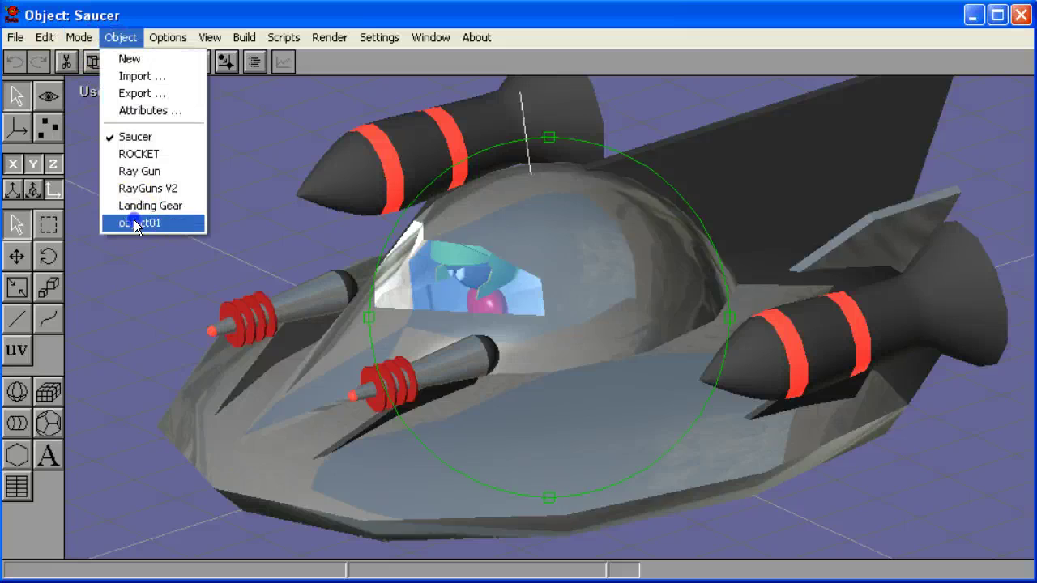
{"action": "left_click", "coordinate": [133, 221]}
{"action": "key", "text": "l"}
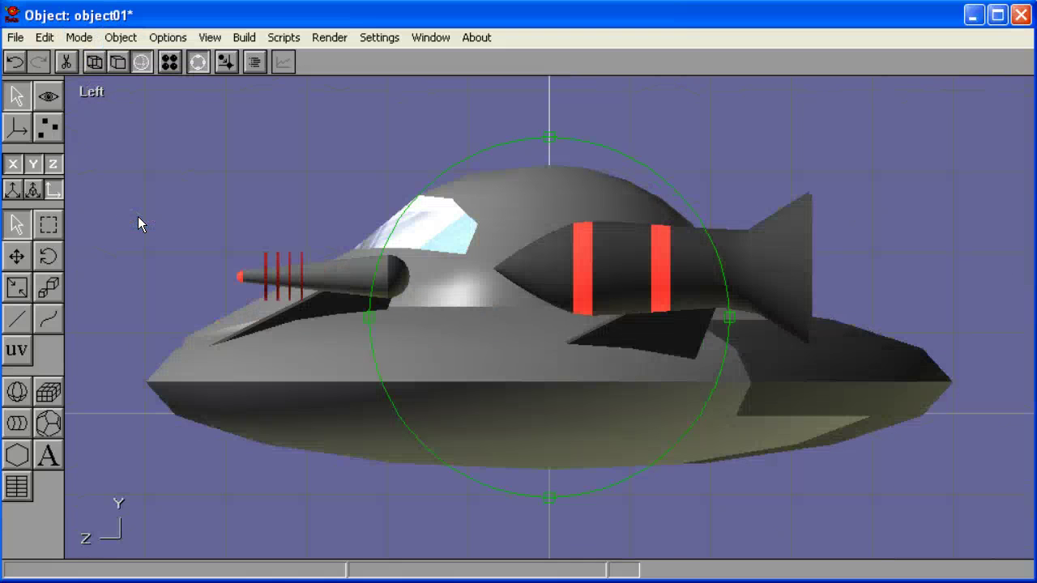
{"action": "mouse_move", "coordinate": [596, 318]}
{"action": "right_mouse_down"}
{"action": "mouse_move", "coordinate": [497, 329]}
{"action": "mouse_move", "coordinate": [554, 309]}
{"action": "mouse_move", "coordinate": [543, 305]}
{"action": "mouse_move", "coordinate": [458, 341]}
{"action": "right_mouse_up"}
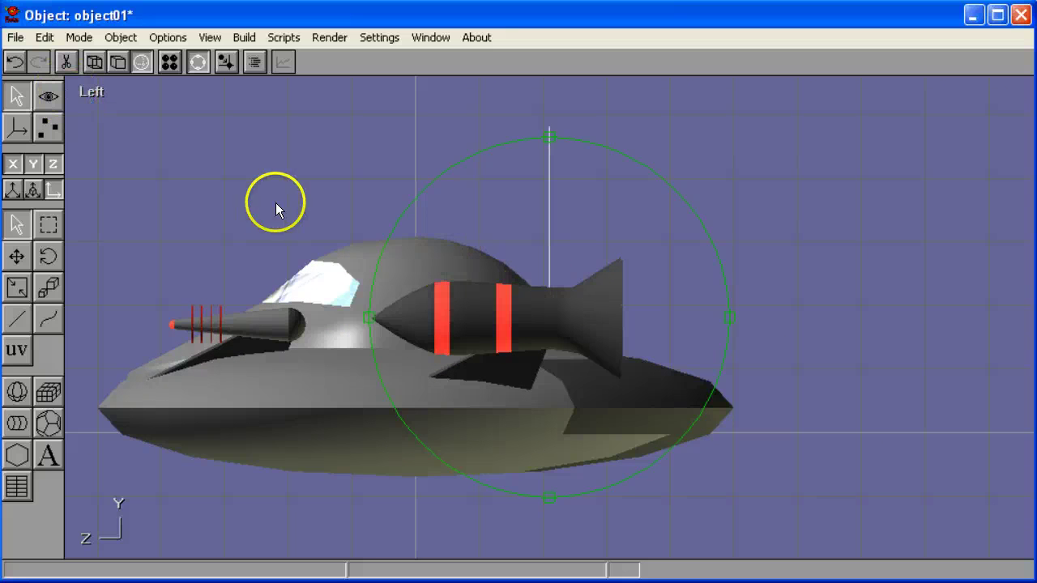
{"action": "left_click", "coordinate": [317, 207]}
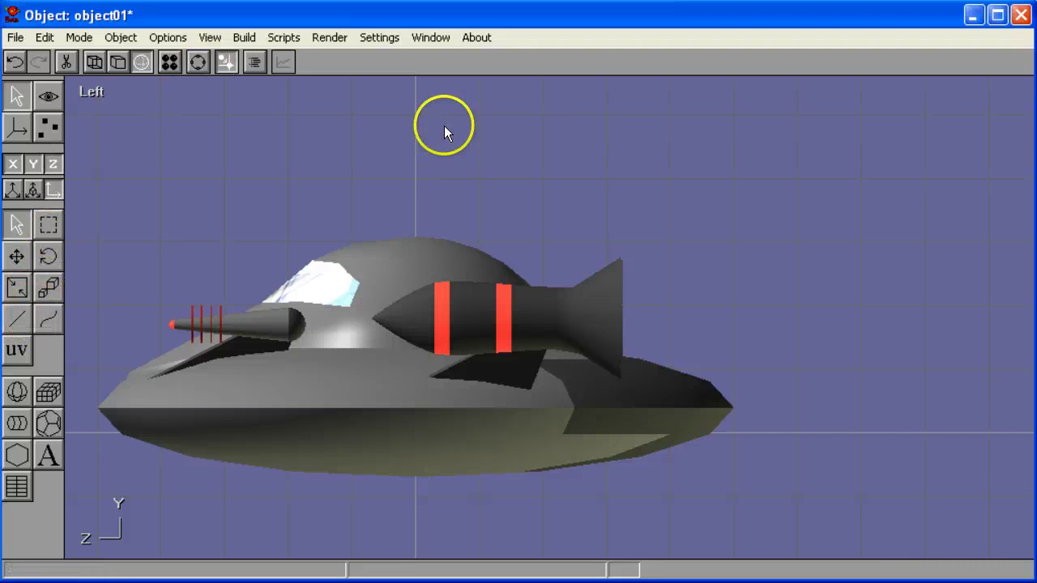
Step: Draw a closed four-sided straight-path fin outline above the saucer's tail
{"action": "left_click", "coordinate": [16, 322]}
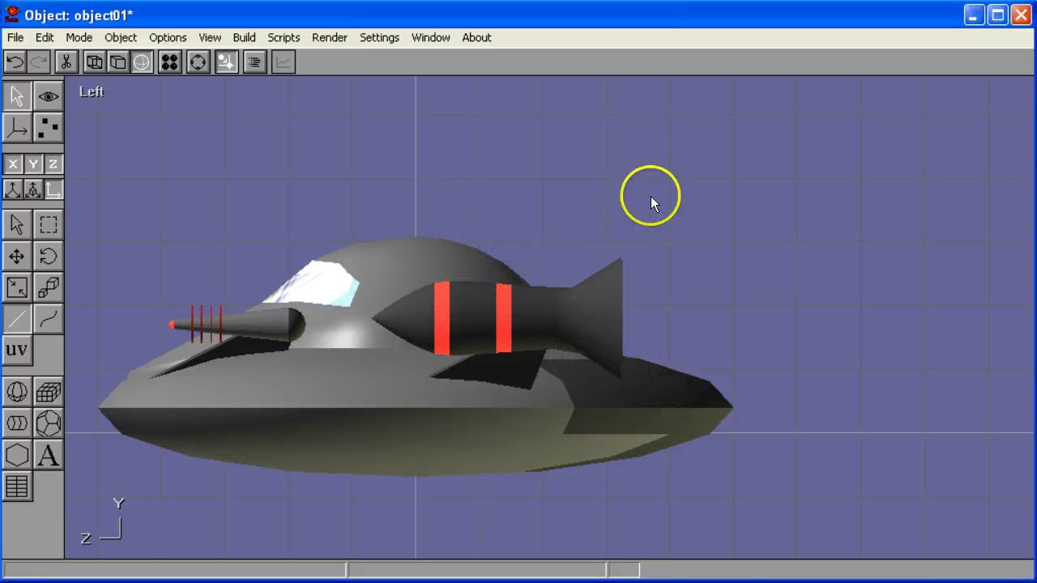
{"action": "left_click", "coordinate": [543, 223]}
{"action": "left_click", "coordinate": [613, 171]}
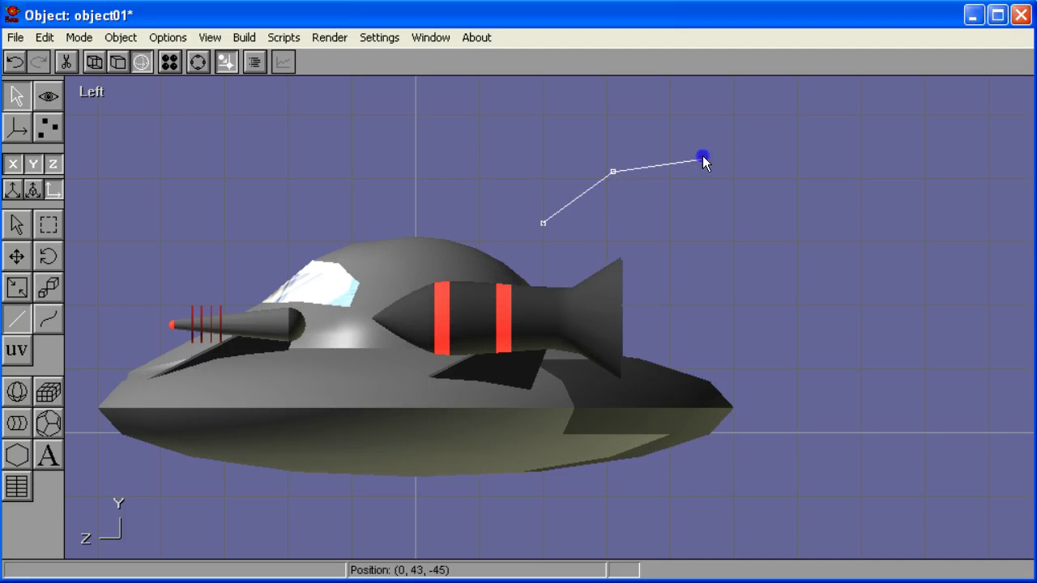
{"action": "left_click", "coordinate": [746, 153]}
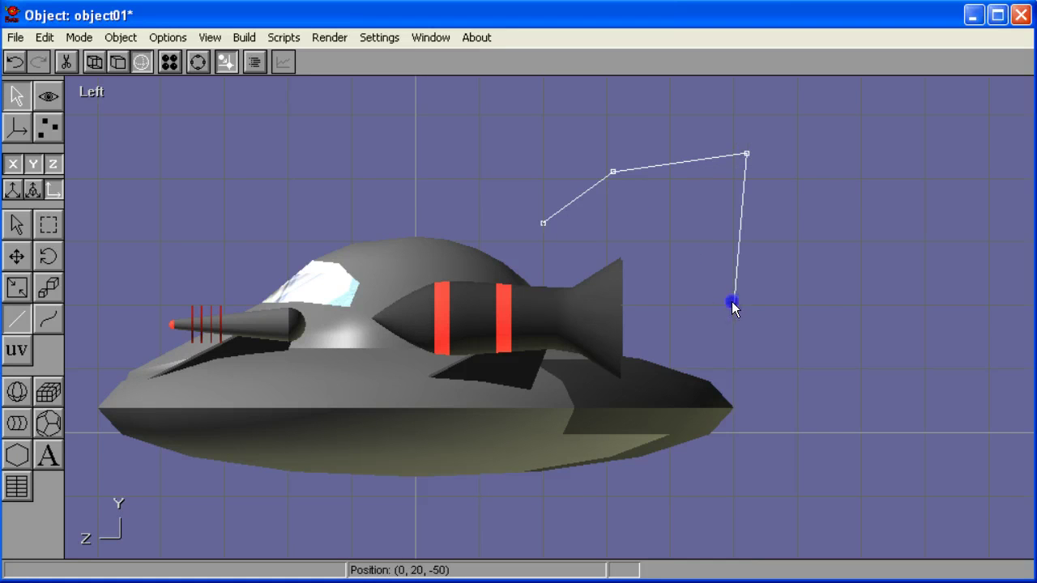
{"action": "left_click", "coordinate": [728, 311]}
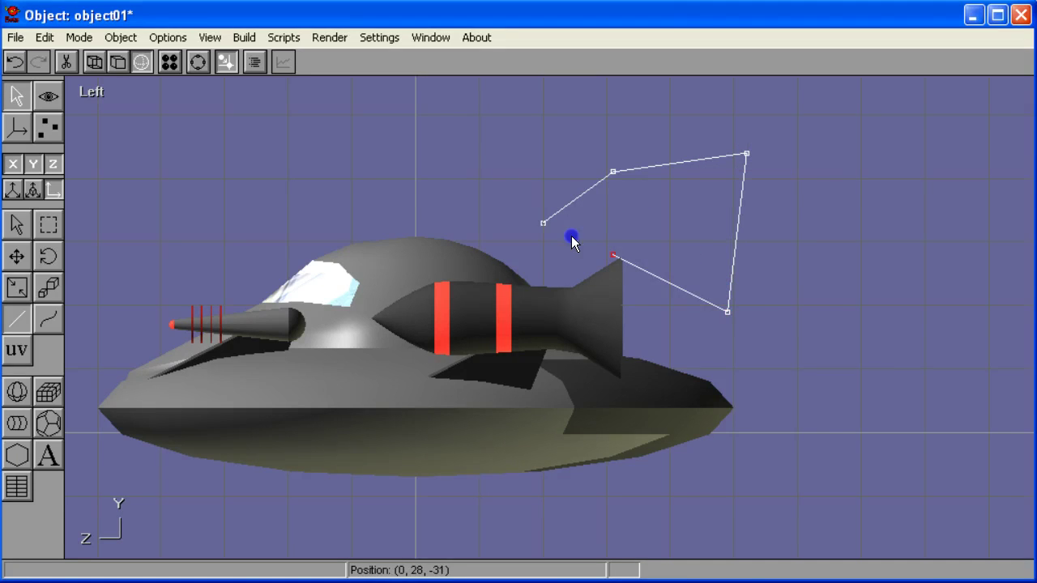
{"action": "left_click", "coordinate": [544, 225]}
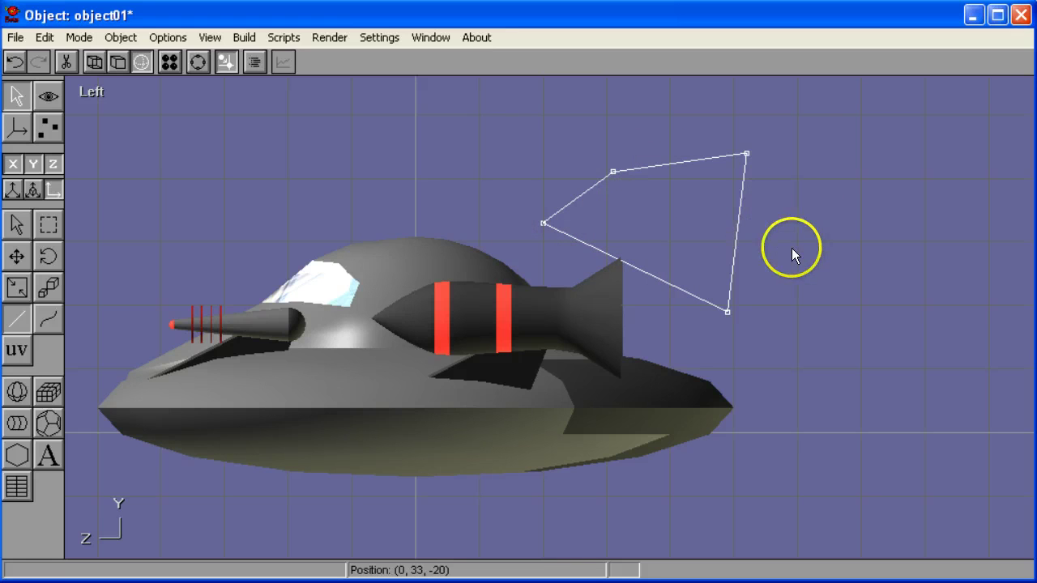
{"action": "left_click", "coordinate": [815, 259]}
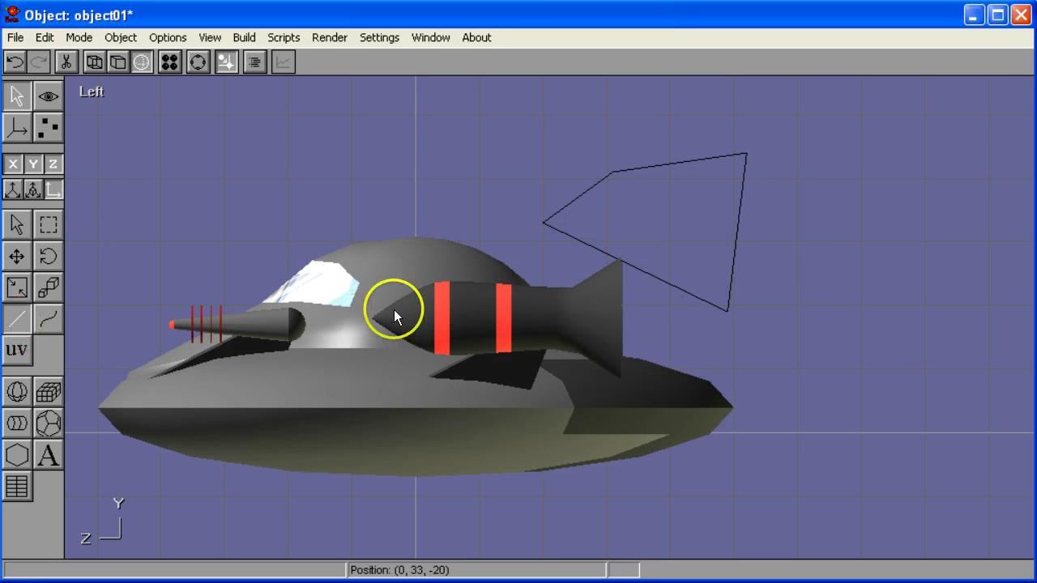
Step: Draw a closed five-point notched chevron outline further to the right
{"action": "left_click", "coordinate": [804, 274]}
{"action": "left_click", "coordinate": [848, 217]}
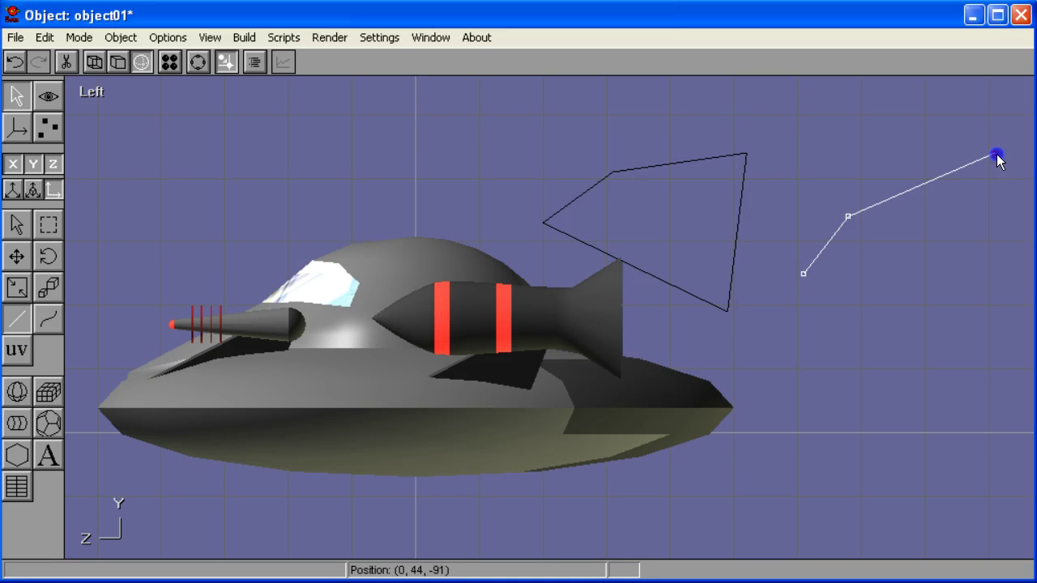
{"action": "left_click", "coordinate": [996, 154]}
{"action": "left_click", "coordinate": [912, 255]}
{"action": "left_click", "coordinate": [959, 321]}
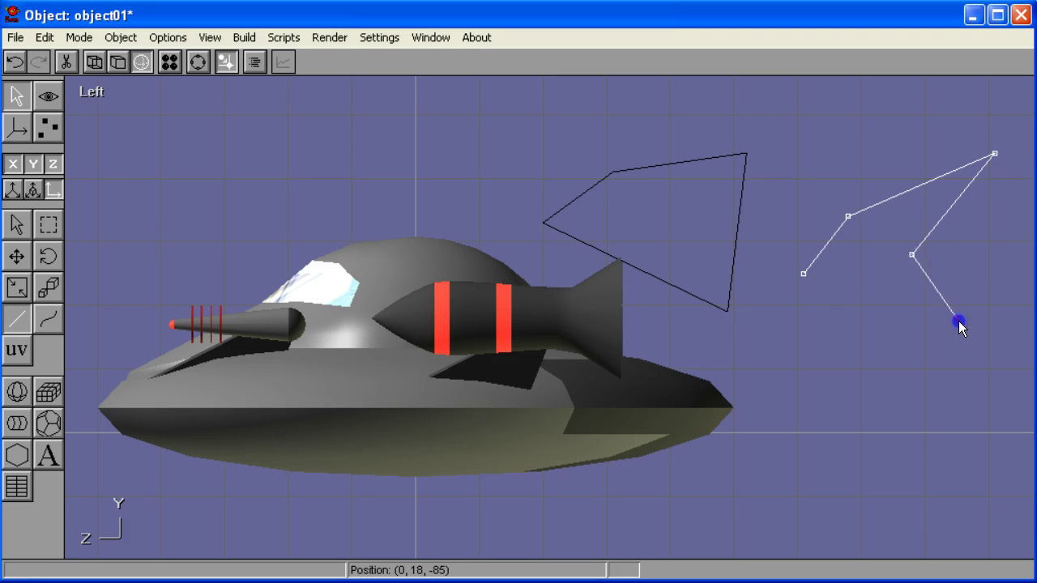
{"action": "left_click_drag", "start_coordinate": [958, 321], "coordinate": [958, 330]}
{"action": "left_click", "coordinate": [803, 275]}
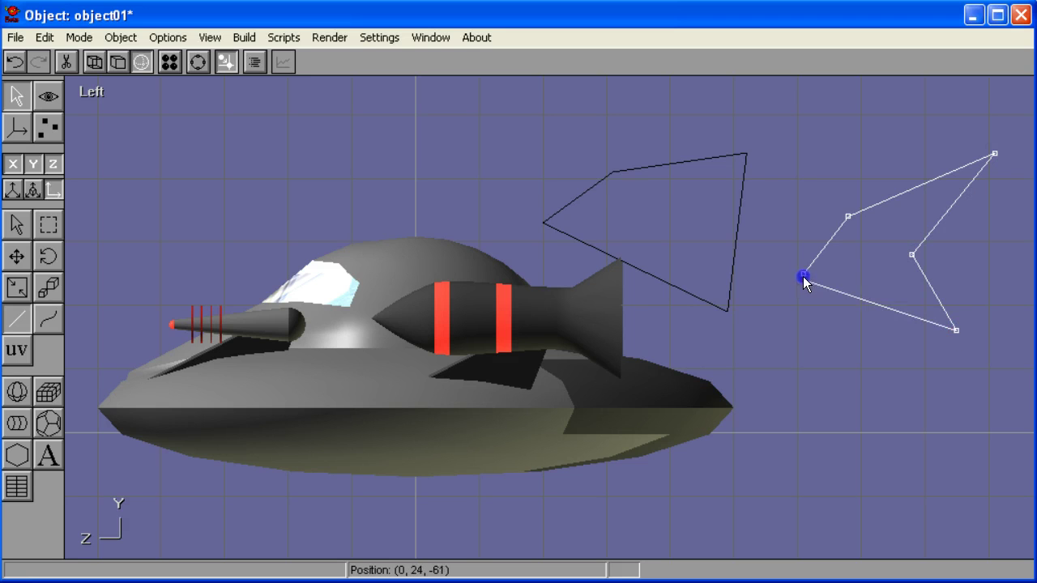
{"action": "left_click", "coordinate": [591, 123]}
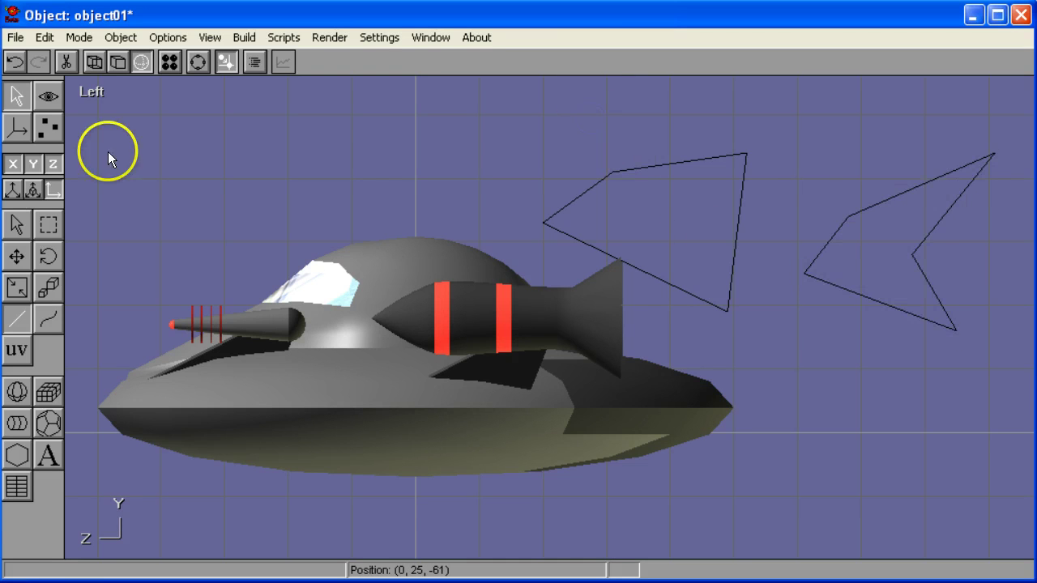
Step: Read the tutorial's extrude settings (X axis, Length 2, Segs 1) on Wikispaces, then return to Anim8or
{"action": "key", "text": "alt+Tab"}
{"action": "key", "text": "alt+Tab"}
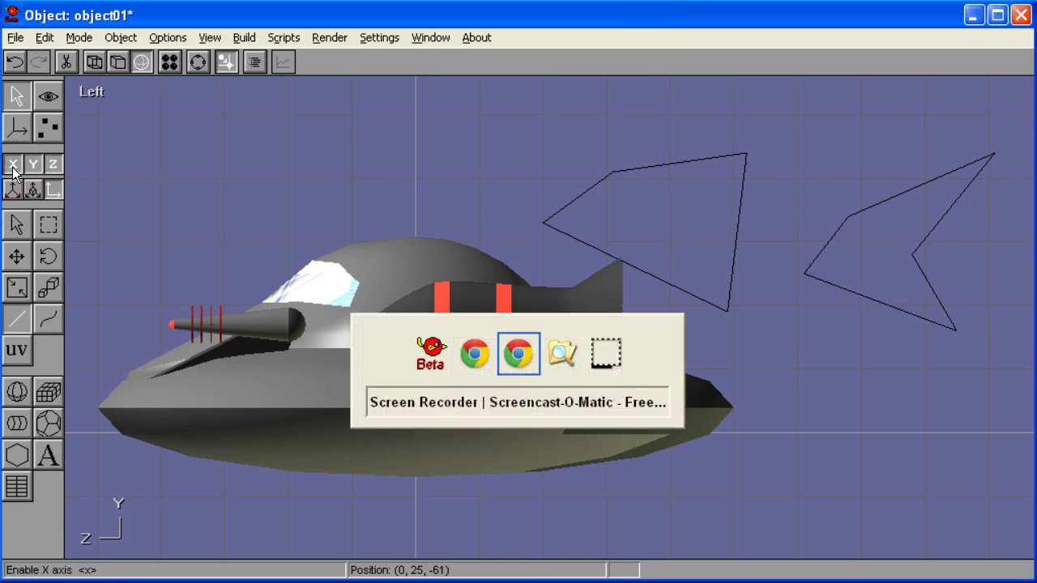
{"action": "key", "text": "alt+shift+Tab"}
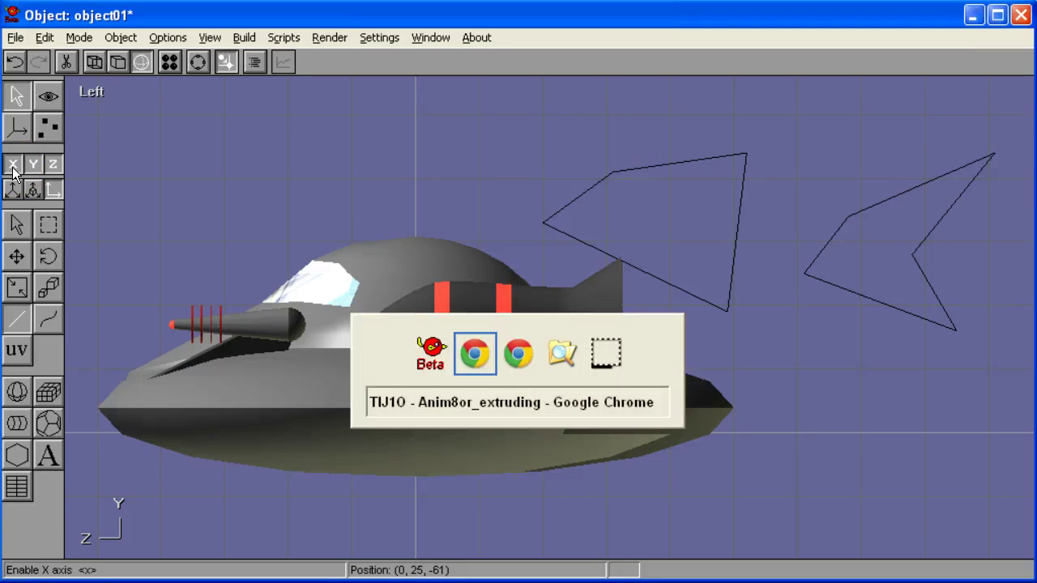
{"action": "scroll", "coordinate": [312, 376], "scroll_direction": "down", "scroll_amount": 4}
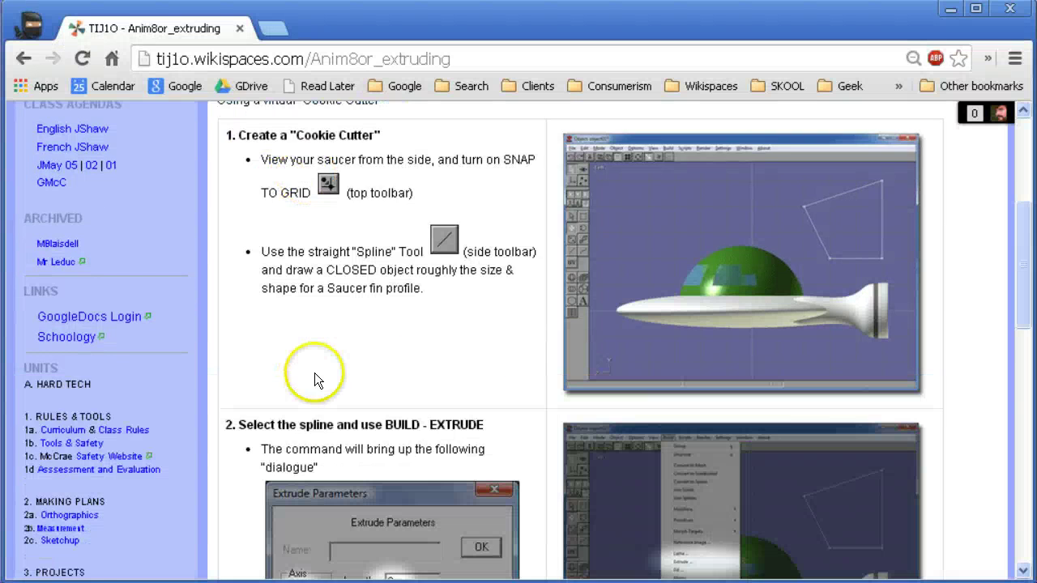
{"action": "scroll", "coordinate": [567, 340], "scroll_direction": "down", "scroll_amount": 3}
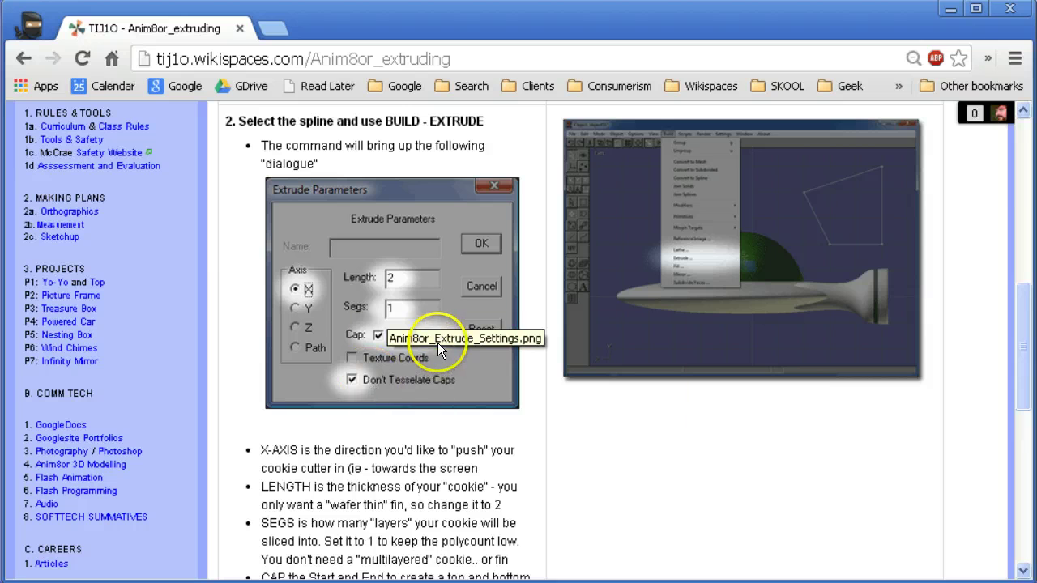
{"action": "key", "text": "alt+Tab"}
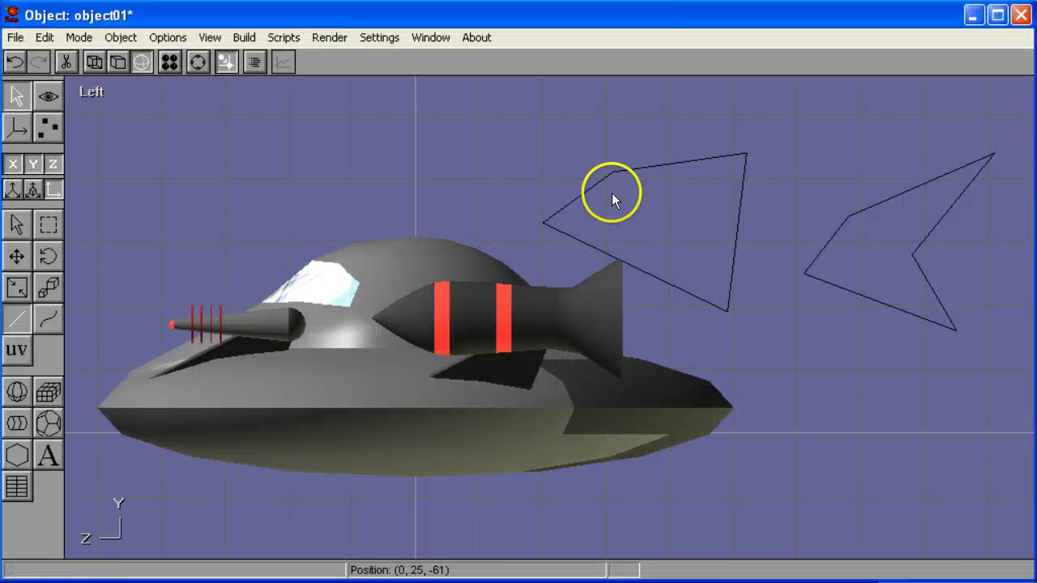
Step: Extrude the four-sided outline with Length 2, Segs 1, both caps and untessellated caps
{"action": "left_click", "coordinate": [617, 170]}
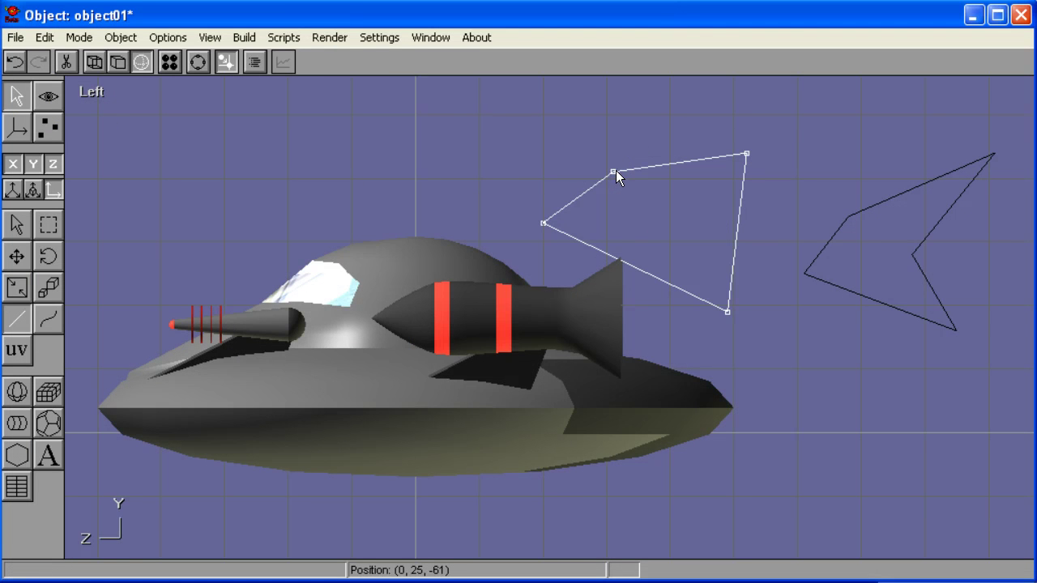
{"action": "left_click", "coordinate": [245, 38]}
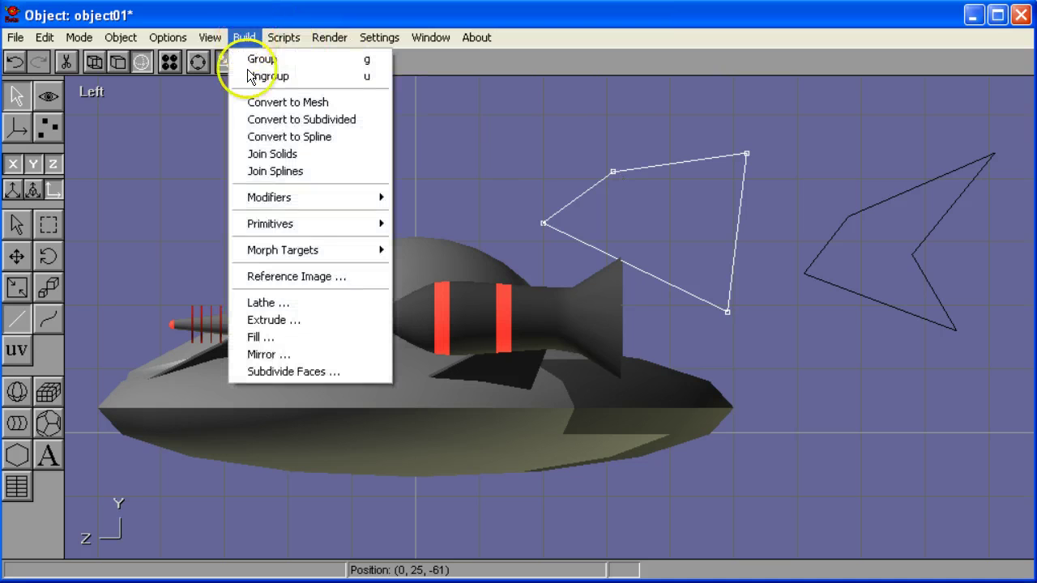
{"action": "left_click", "coordinate": [273, 320]}
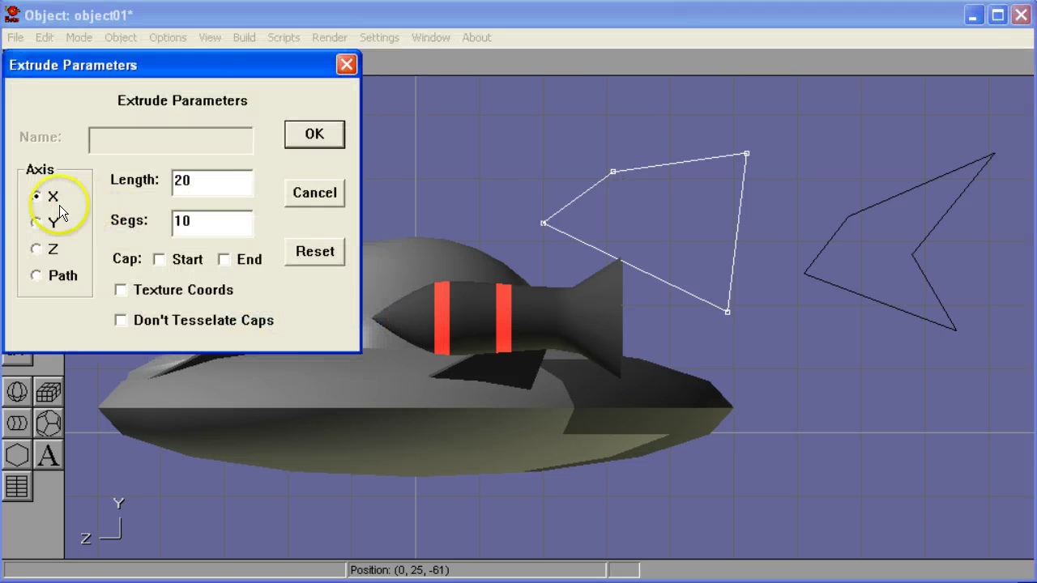
{"action": "left_click_drag", "start_coordinate": [219, 178], "coordinate": [83, 173]}
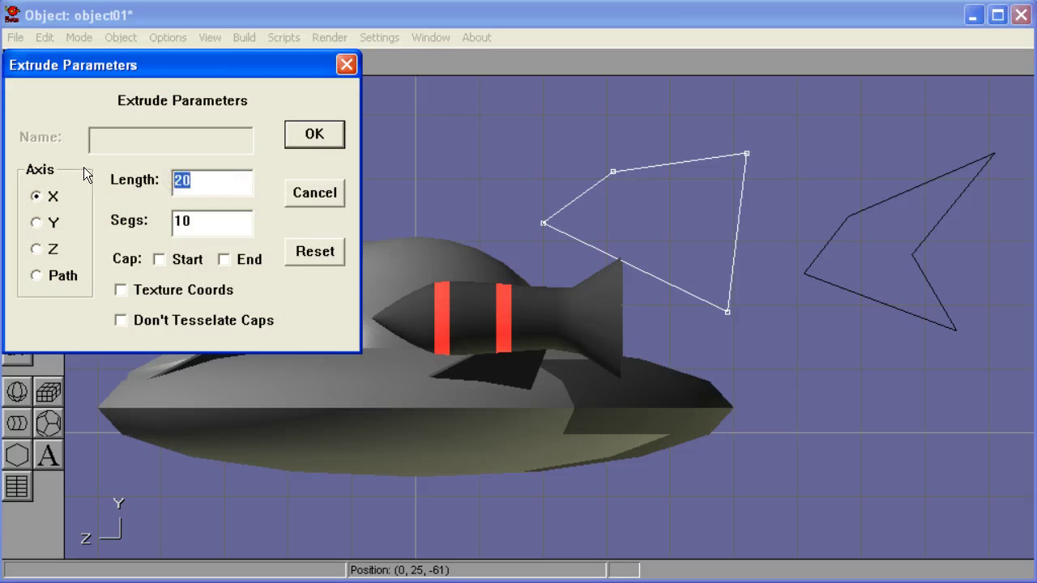
{"action": "type", "text": "2"}
{"action": "left_click_drag", "start_coordinate": [214, 223], "coordinate": [92, 202]}
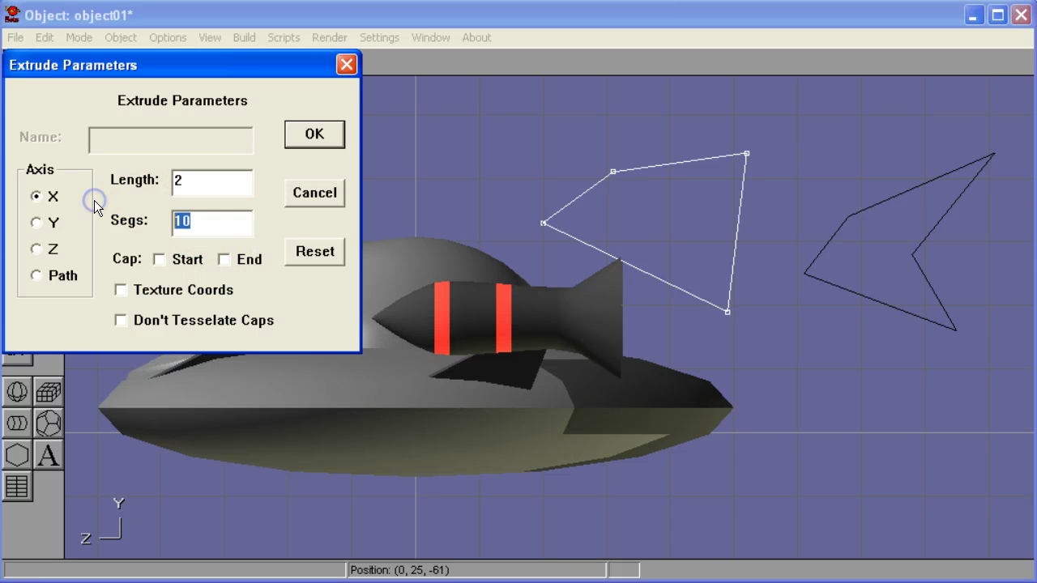
{"action": "type", "text": "1"}
{"action": "left_click", "coordinate": [159, 260]}
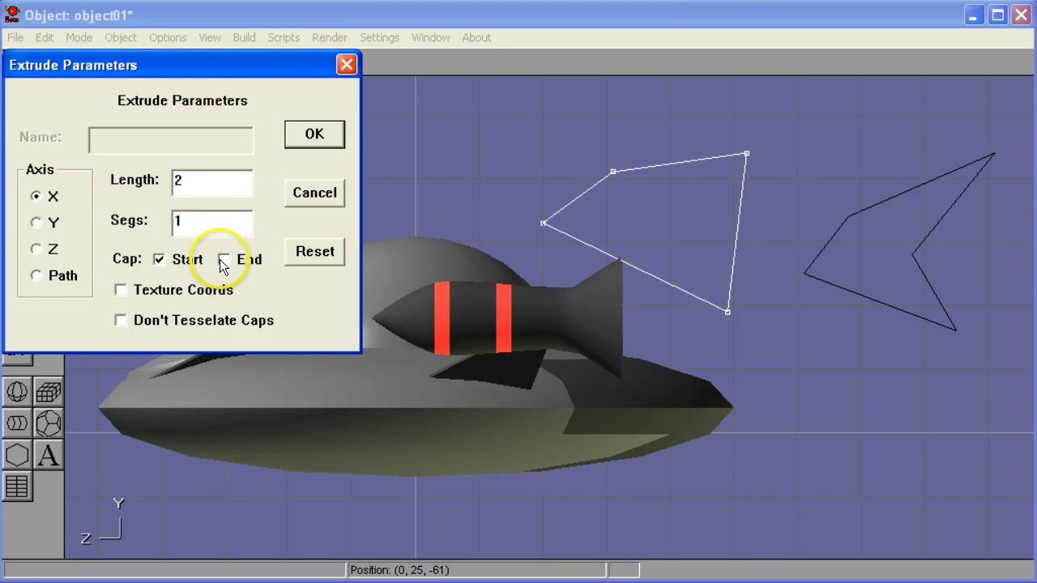
{"action": "left_click", "coordinate": [225, 259]}
{"action": "left_click", "coordinate": [121, 320]}
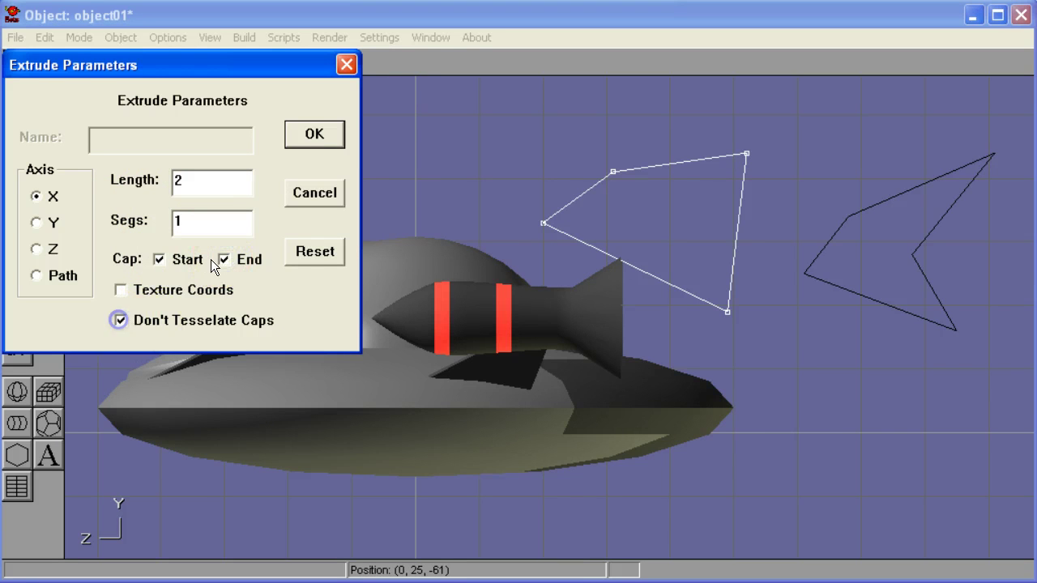
{"action": "left_click", "coordinate": [314, 134]}
{"action": "right_click_drag", "start_coordinate": [613, 331], "coordinate": [679, 286]}
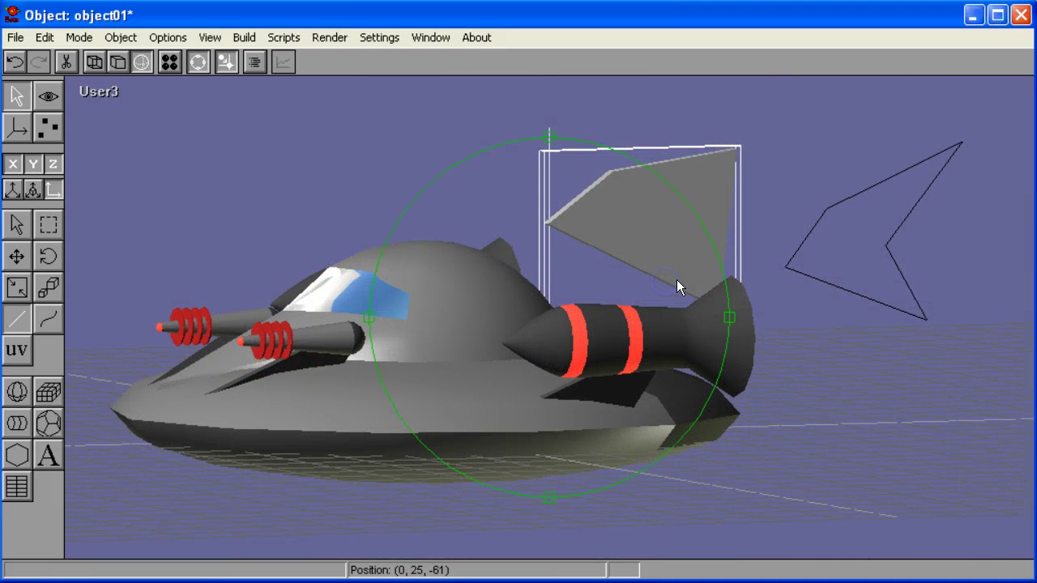
{"action": "key", "text": "l"}
{"action": "left_click", "coordinate": [686, 274]}
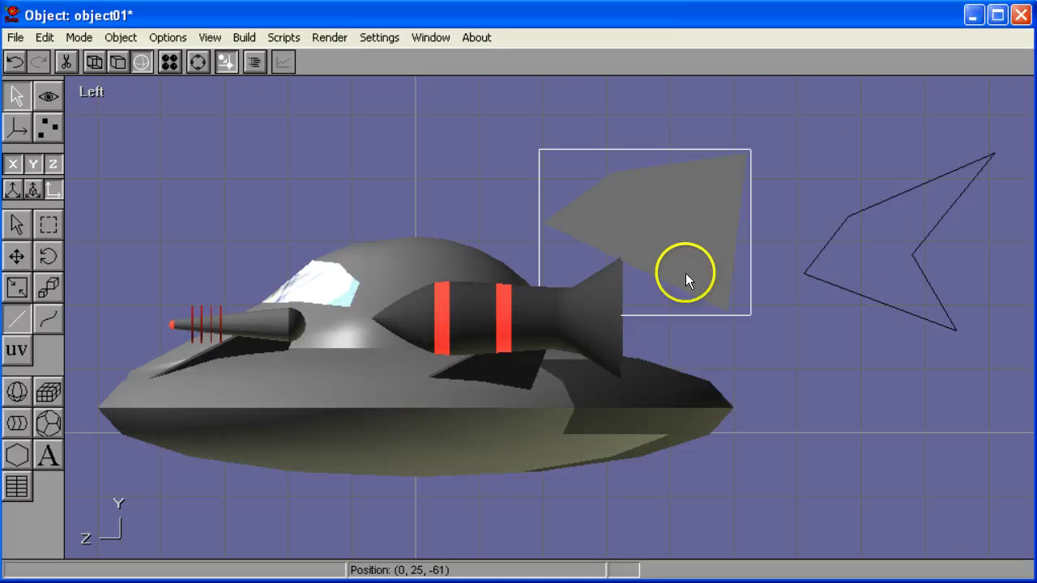
{"action": "left_click", "coordinate": [867, 226]}
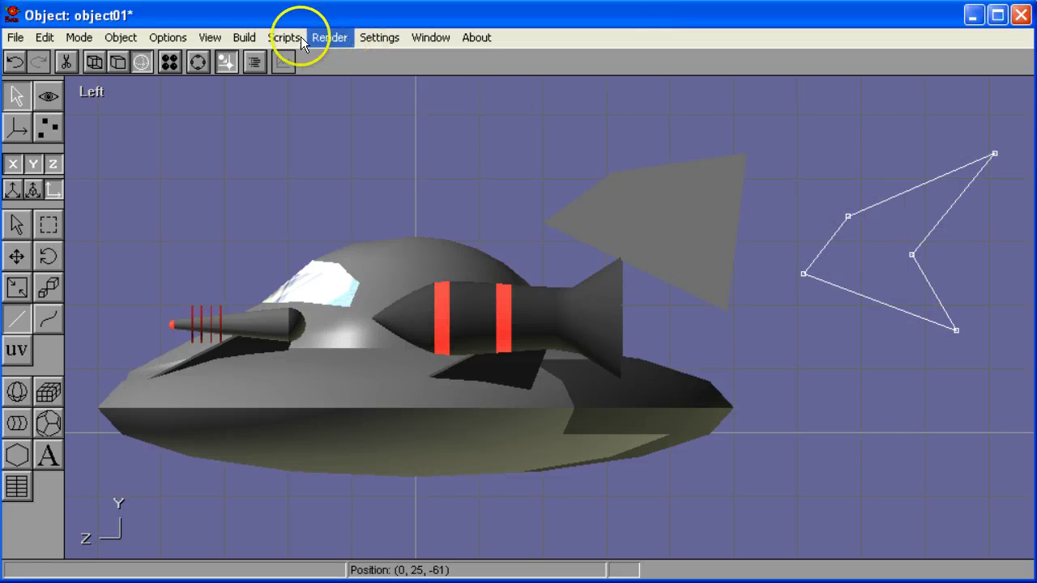
{"action": "left_click", "coordinate": [251, 39]}
{"action": "left_click", "coordinate": [275, 320]}
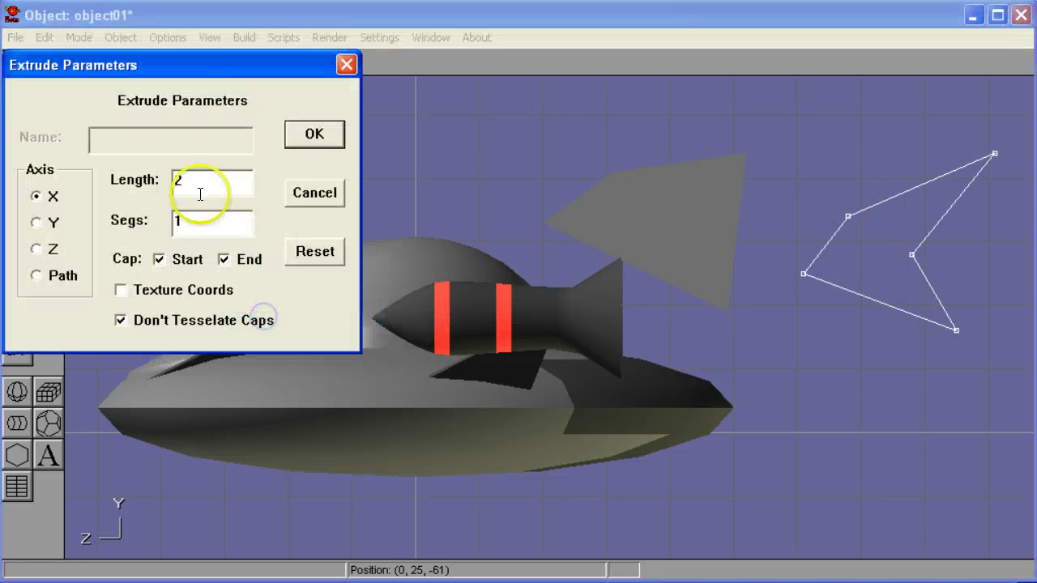
{"action": "left_click", "coordinate": [313, 133]}
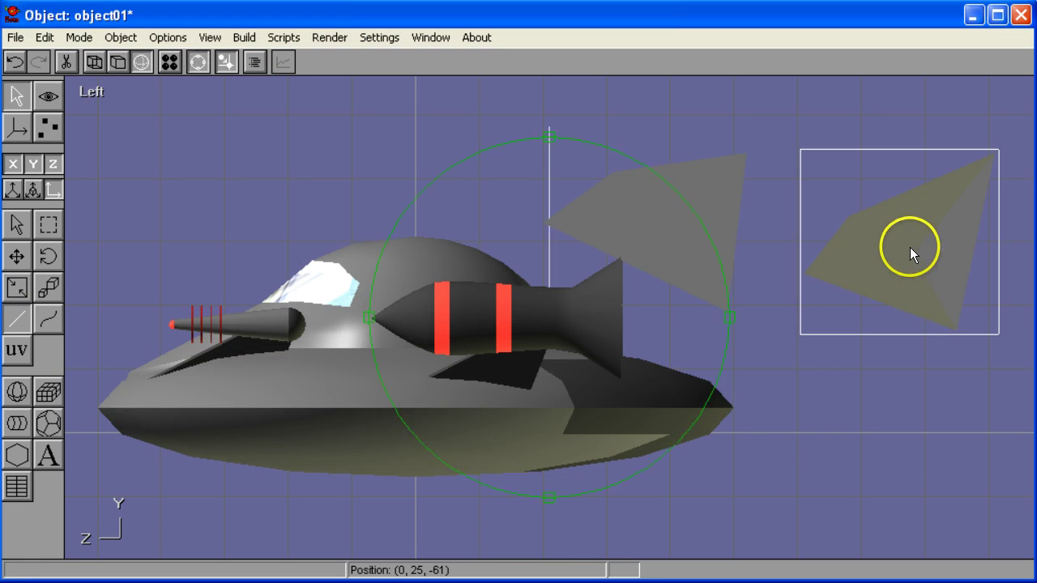
{"action": "right_click_drag", "start_coordinate": [626, 301], "coordinate": [274, 344], "text": "alt"}
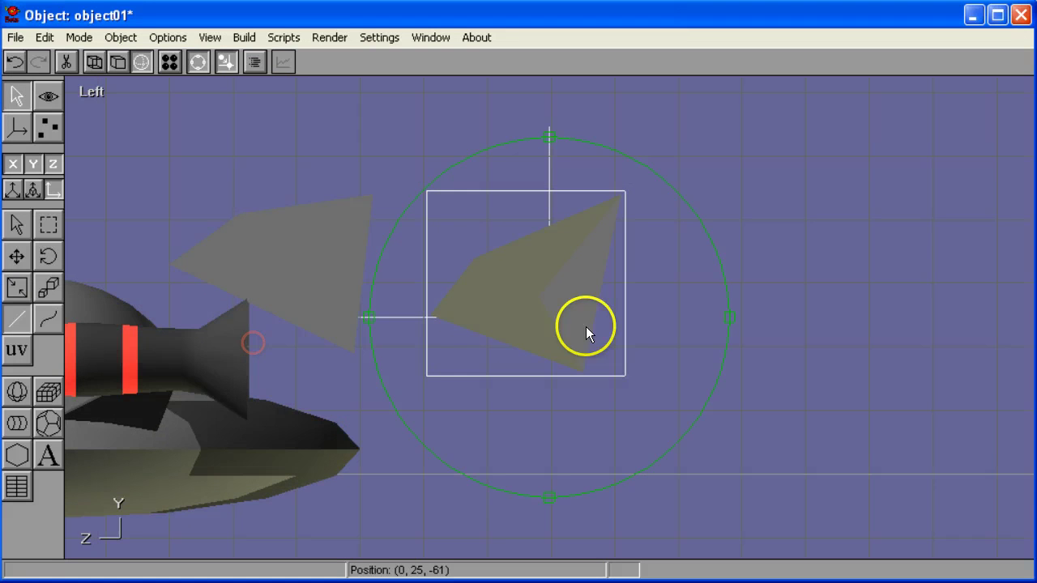
{"action": "left_click_drag", "start_coordinate": [592, 329], "coordinate": [521, 339]}
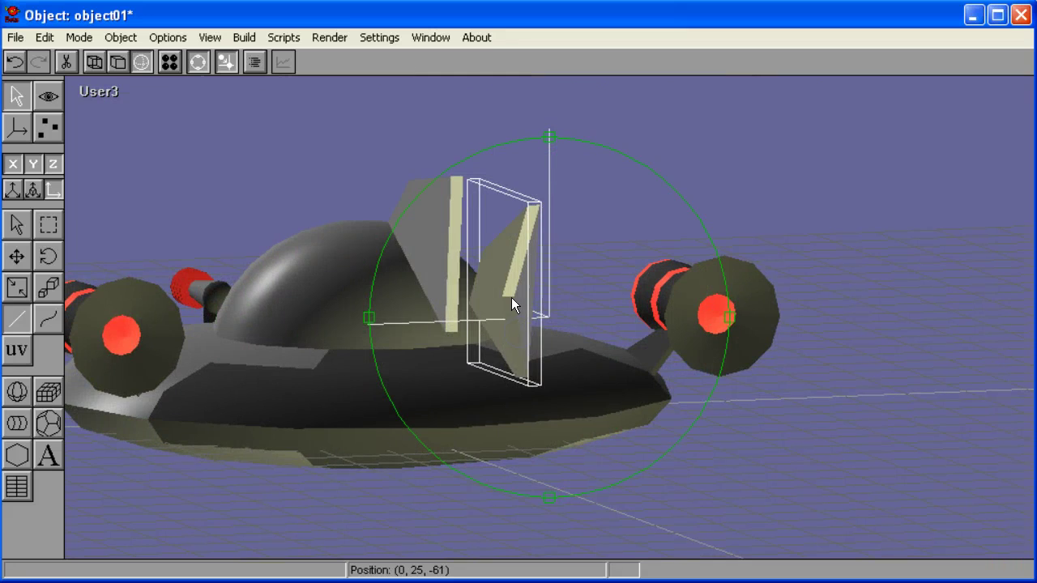
{"action": "right_click_drag", "start_coordinate": [511, 303], "coordinate": [637, 366]}
{"action": "left_click", "coordinate": [547, 381]}
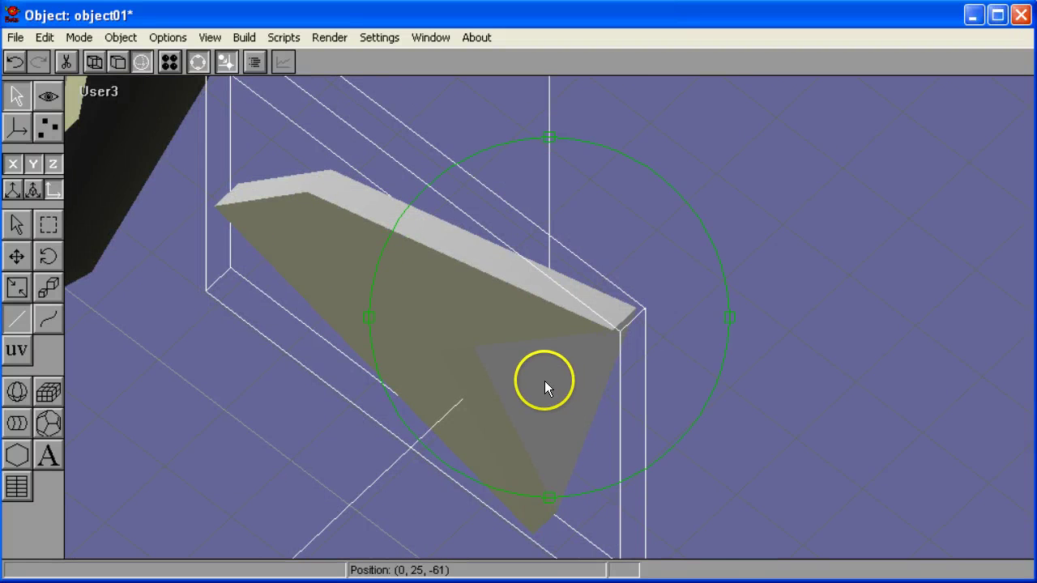
{"action": "left_click_drag", "start_coordinate": [546, 386], "coordinate": [588, 364]}
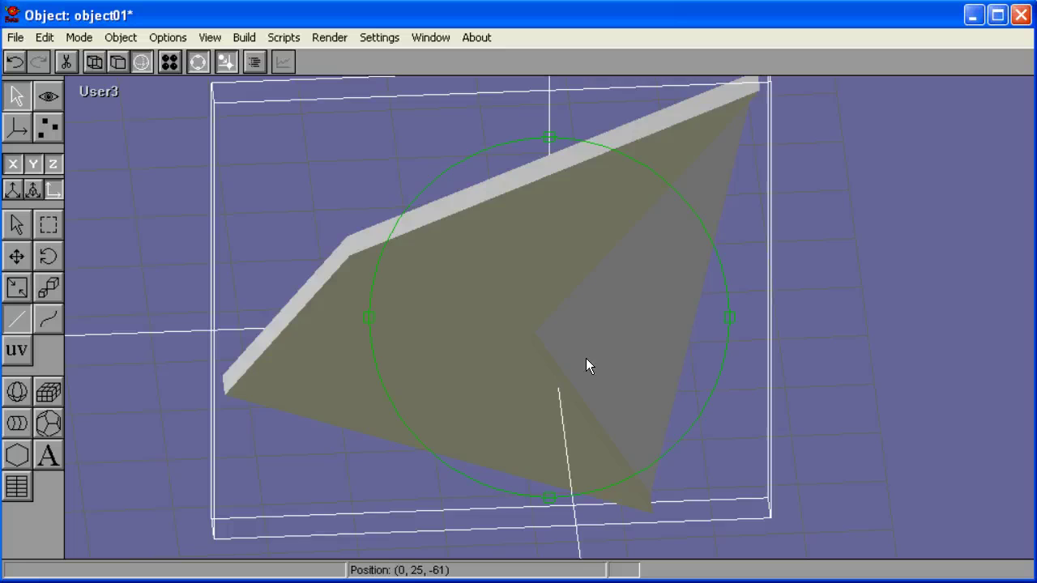
{"action": "key", "text": "F2"}
{"action": "left_click", "coordinate": [198, 61]}
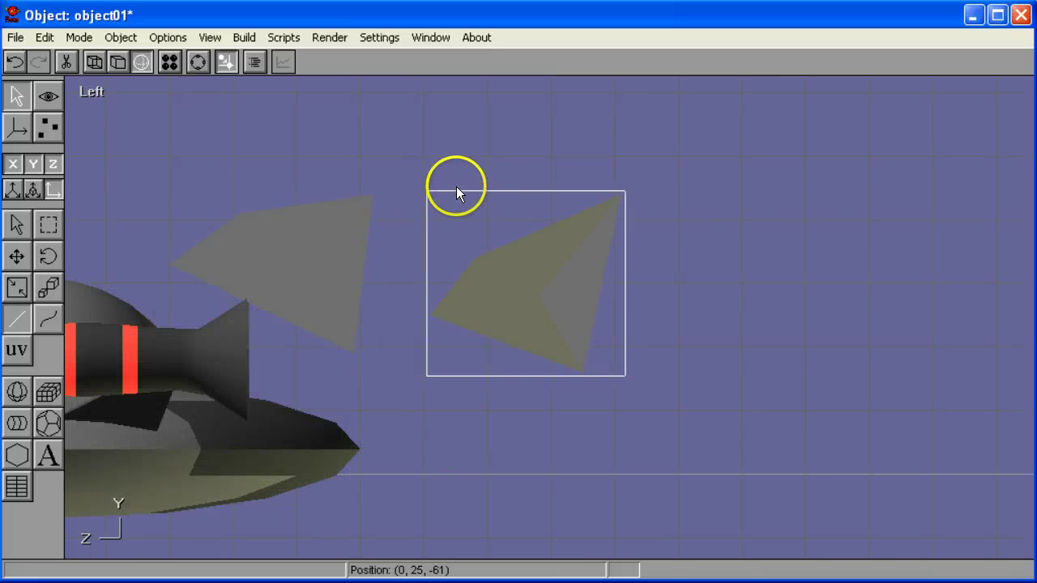
Step: Undo the extrusion and re-extrude with Don't Tesselate Caps turned off, back in Left view
{"action": "key", "text": "ctrl+z"}
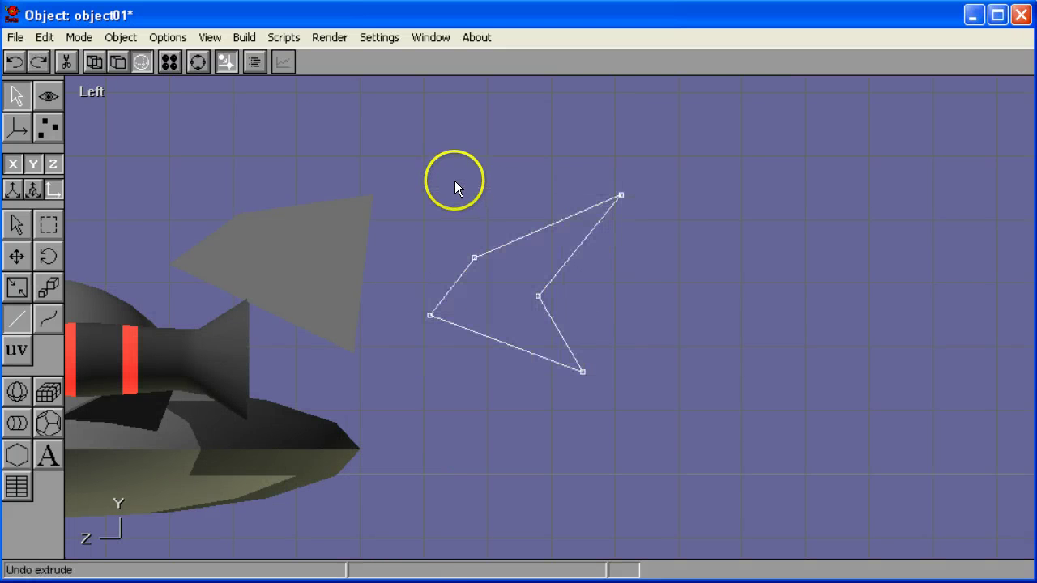
{"action": "left_click", "coordinate": [244, 37]}
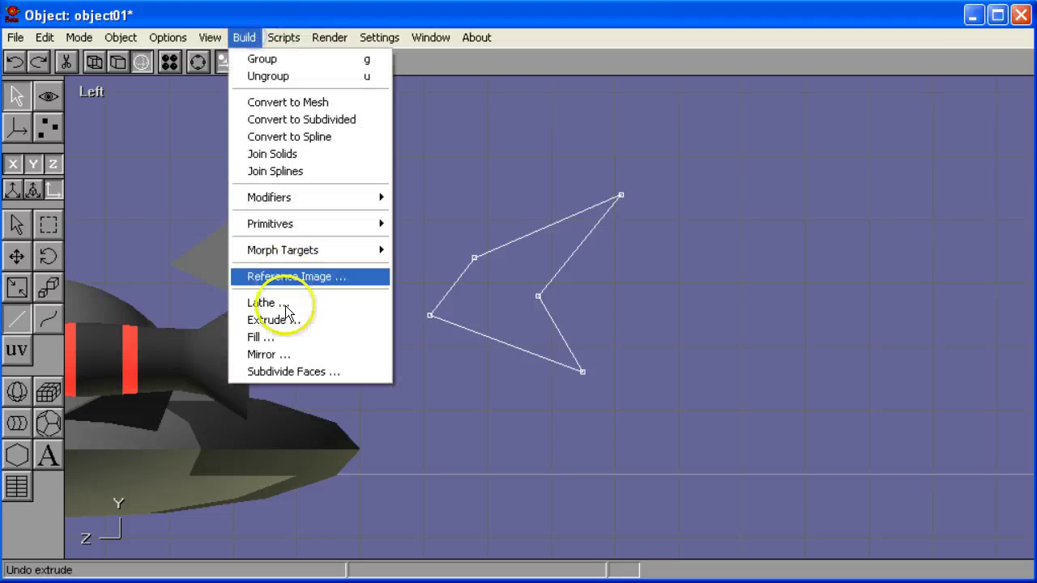
{"action": "left_click", "coordinate": [288, 318]}
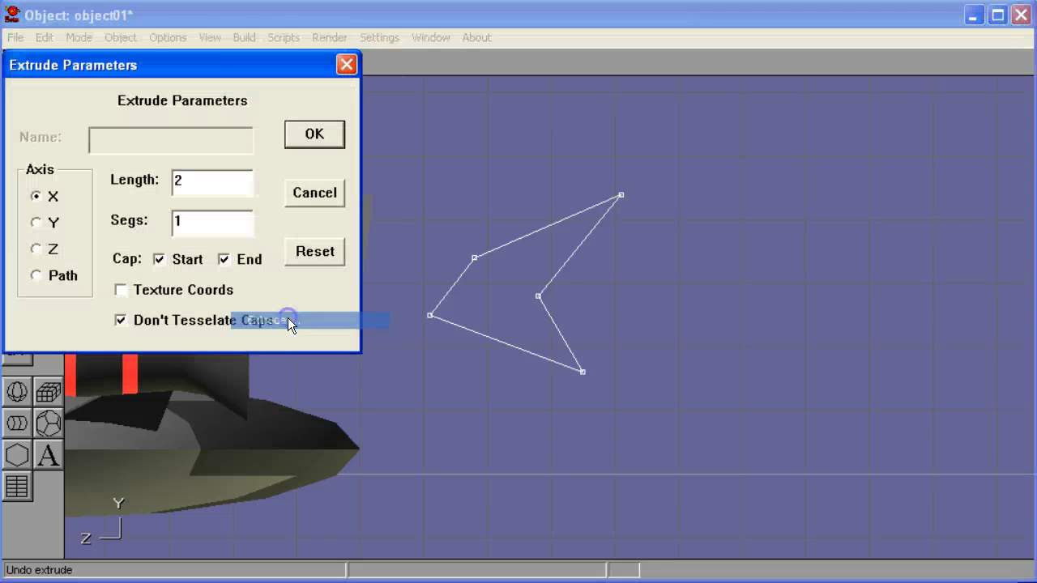
{"action": "left_click", "coordinate": [120, 322]}
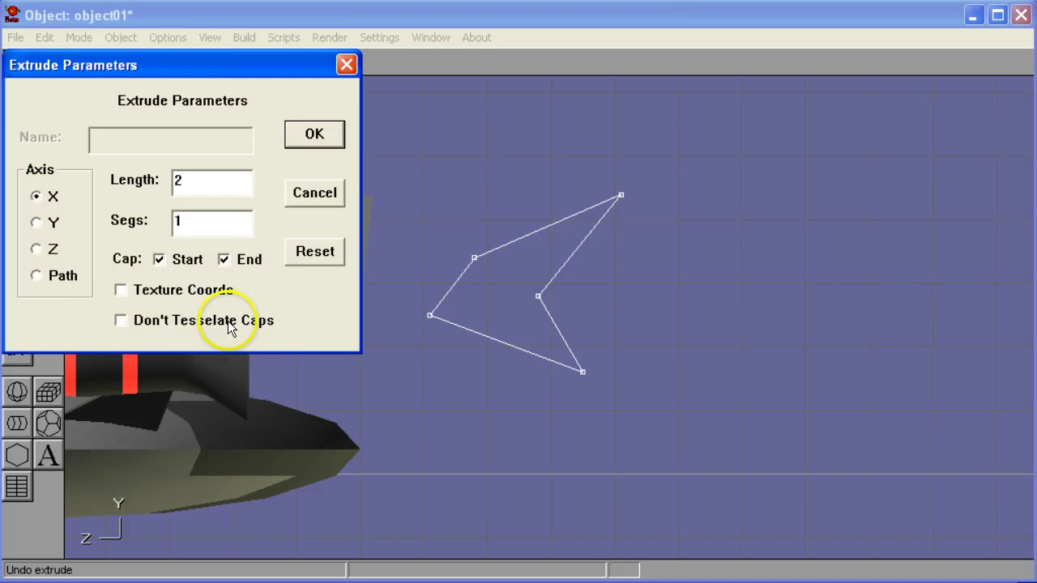
{"action": "left_click", "coordinate": [313, 135]}
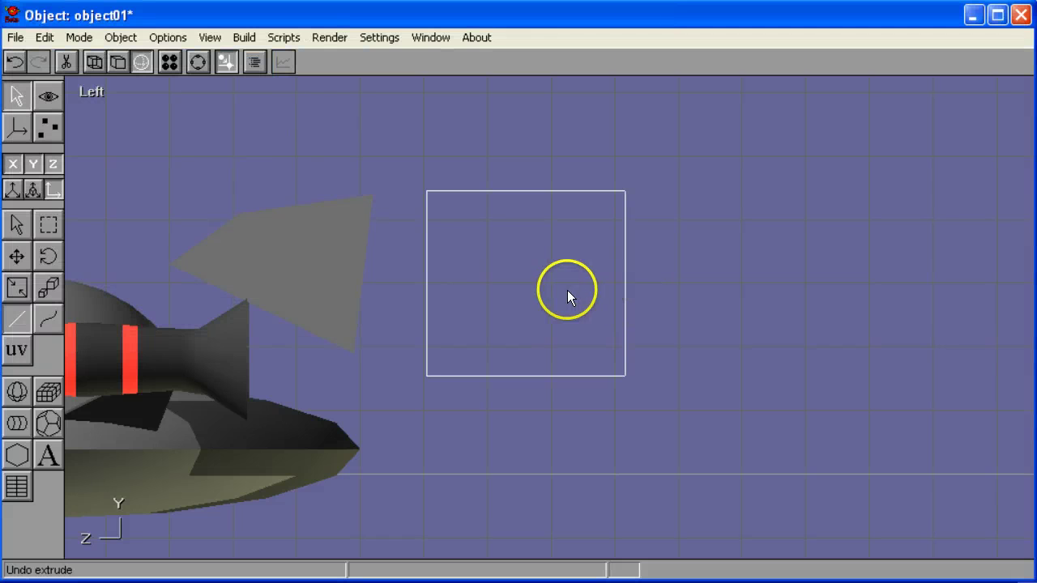
{"action": "right_click_drag", "start_coordinate": [524, 296], "coordinate": [555, 317]}
{"action": "key", "text": "l"}
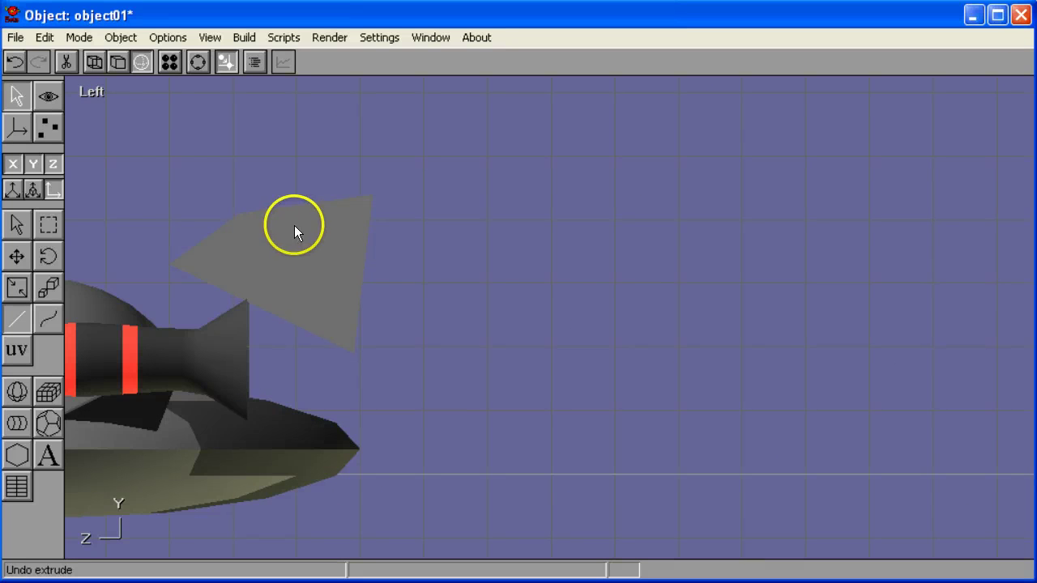
Step: Frame the ship and move fin mesh04 down onto the dome
{"action": "key", "text": "f"}
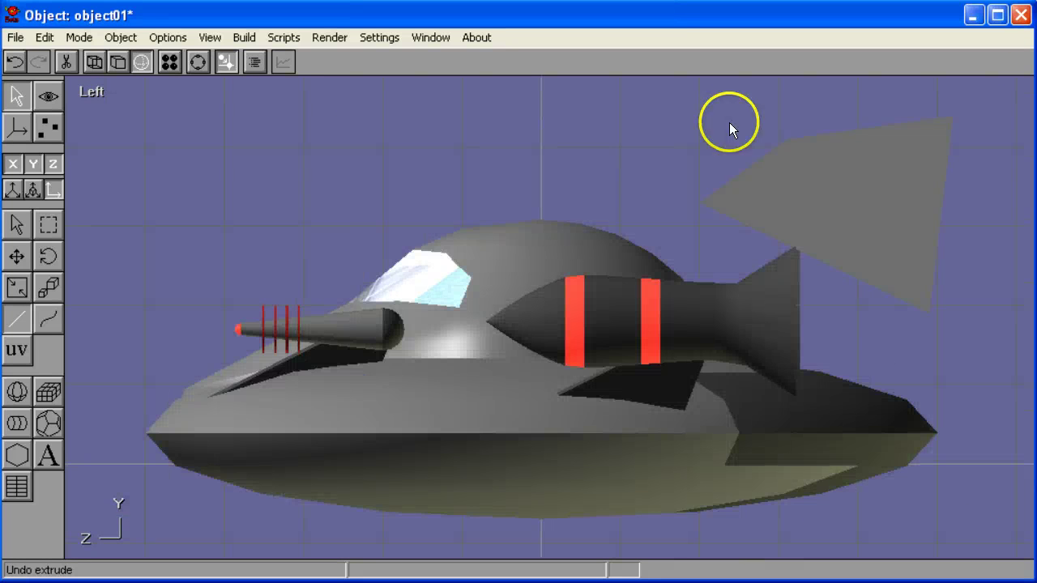
{"action": "key", "text": "a"}
{"action": "left_click", "coordinate": [848, 179]}
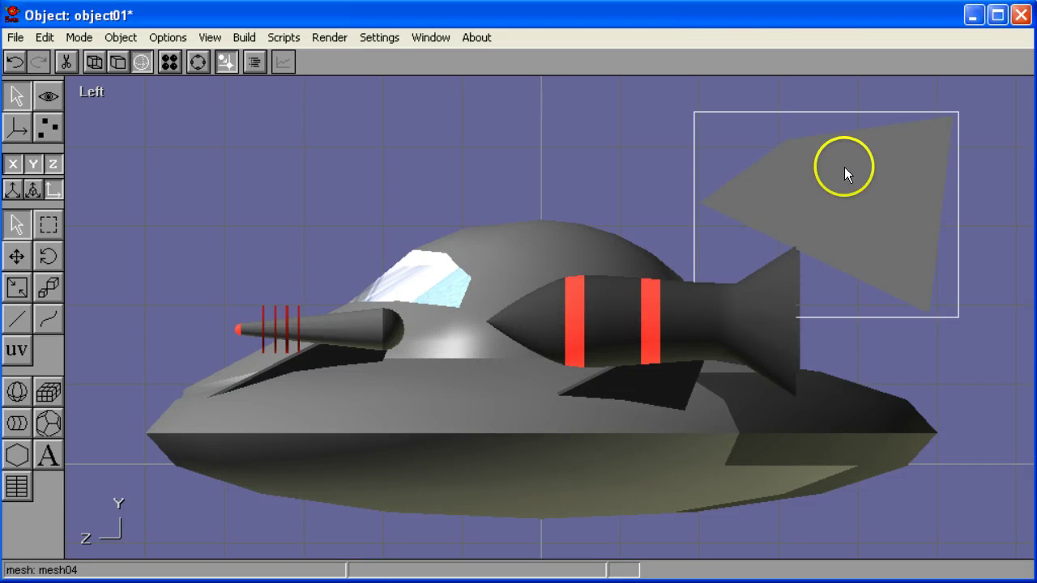
{"action": "key", "text": "m"}
{"action": "left_click_drag", "start_coordinate": [844, 167], "coordinate": [735, 227]}
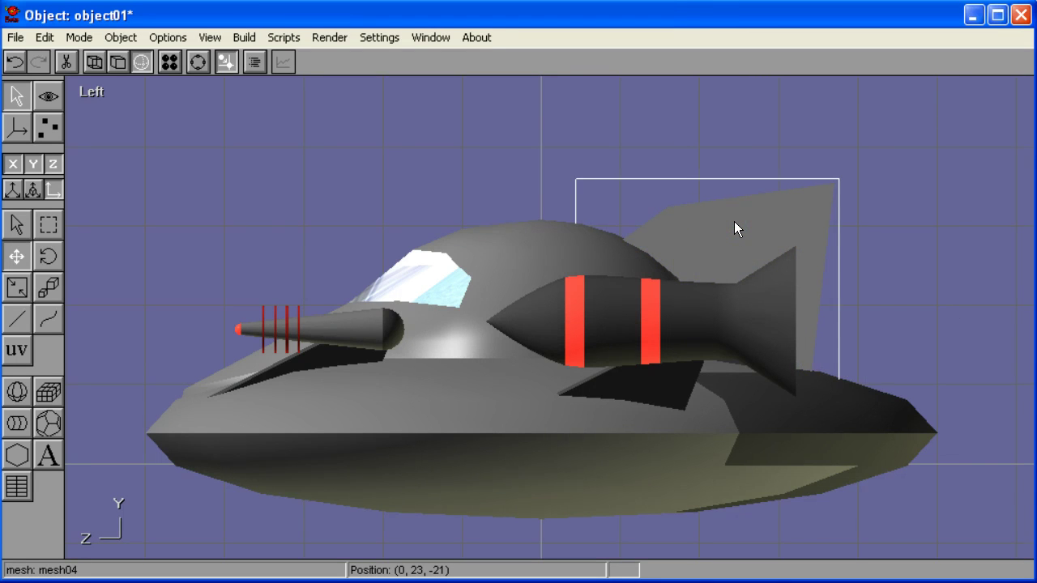
Step: View the ship from the front, zoomed in on the fin atop the dome
{"action": "key", "text": "f"}
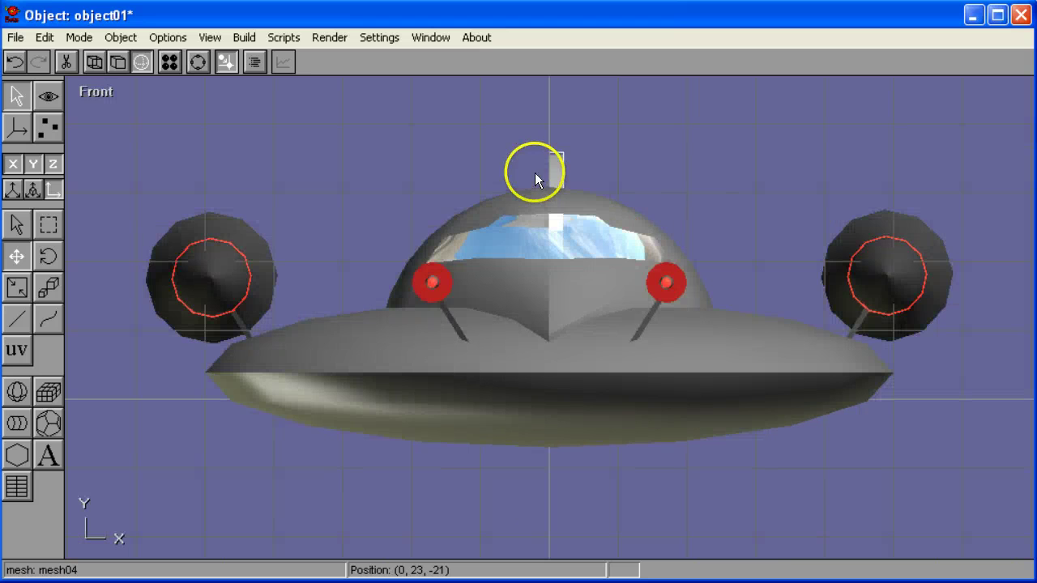
{"action": "key", "text": "r"}
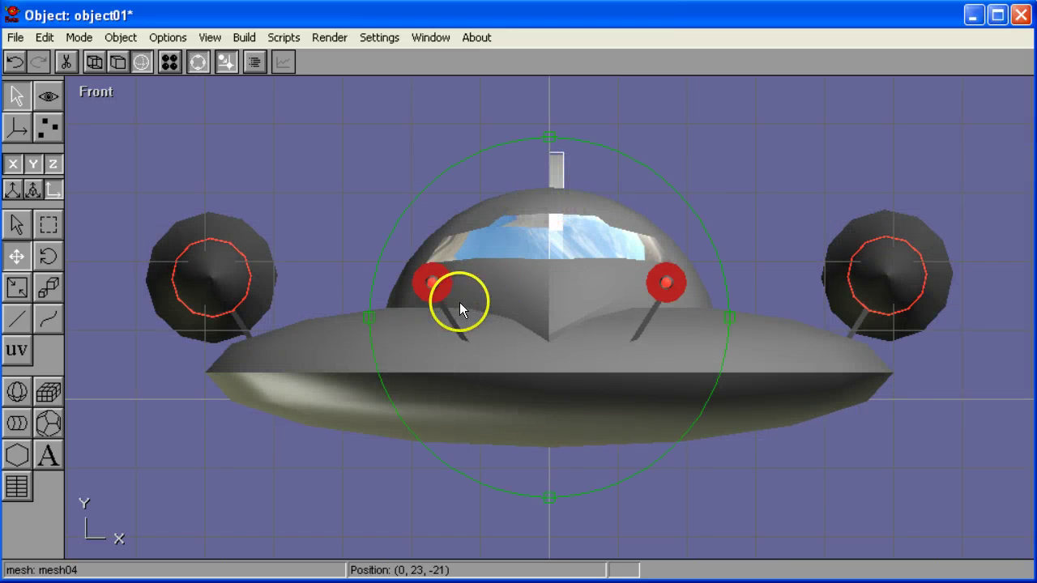
{"action": "scroll", "coordinate": [460, 302], "scroll_direction": "up", "scroll_amount": 3}
{"action": "middle_click_drag", "start_coordinate": [584, 244], "coordinate": [543, 504]}
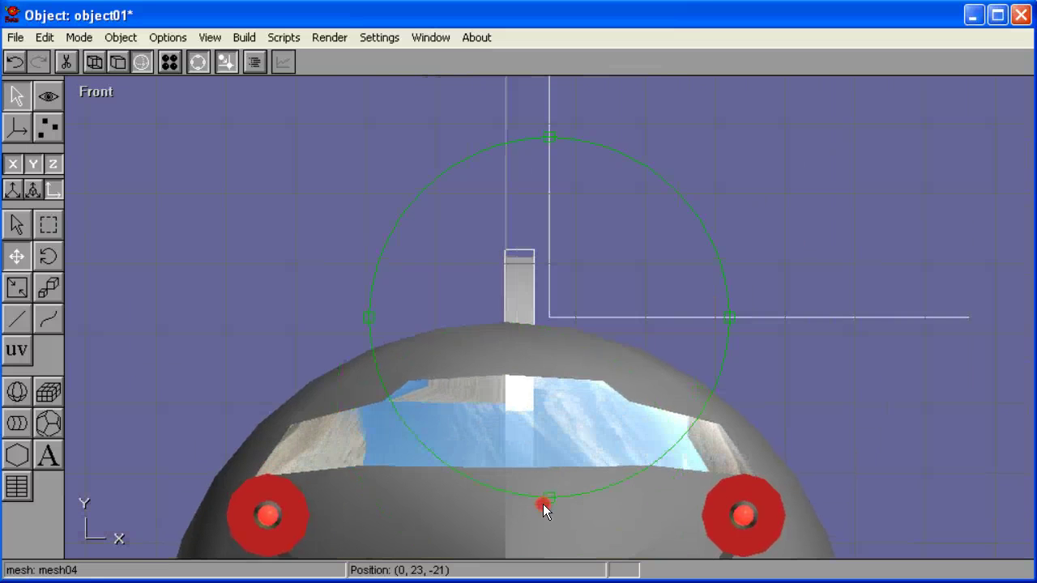
{"action": "scroll", "coordinate": [491, 324], "scroll_direction": "up", "scroll_amount": 5}
{"action": "middle_click_drag", "start_coordinate": [528, 317], "coordinate": [577, 317]}
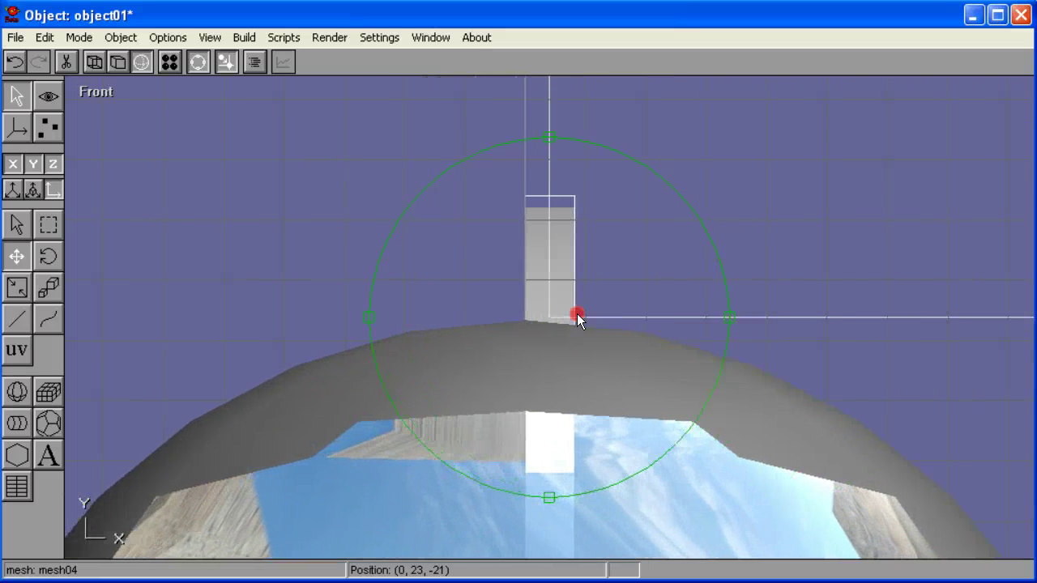
{"action": "left_click", "coordinate": [541, 235]}
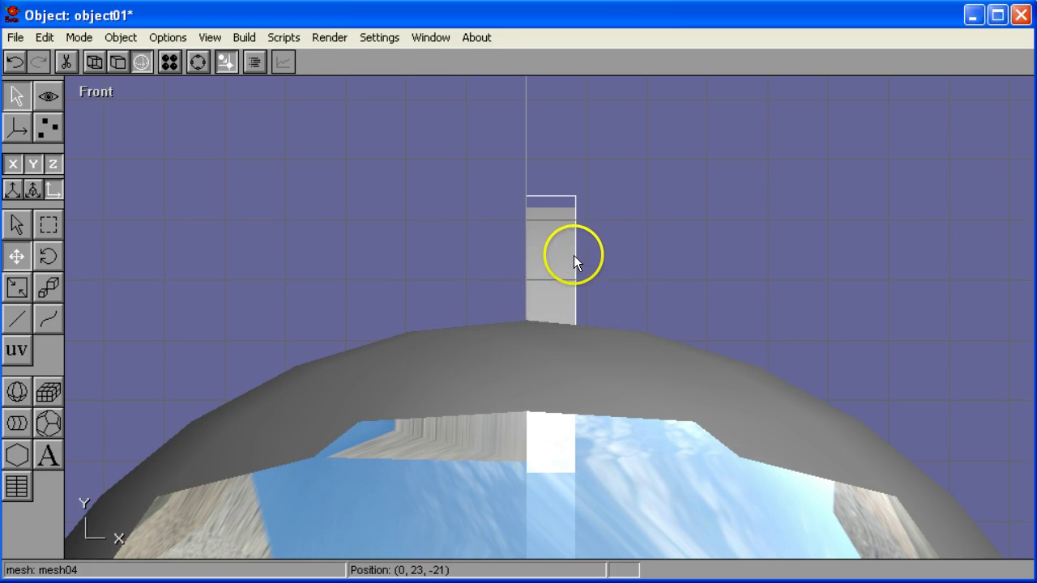
Step: Set mesh04's Location X to -1, placing it at (-1, 23, -21)
{"action": "double_click", "coordinate": [552, 256]}
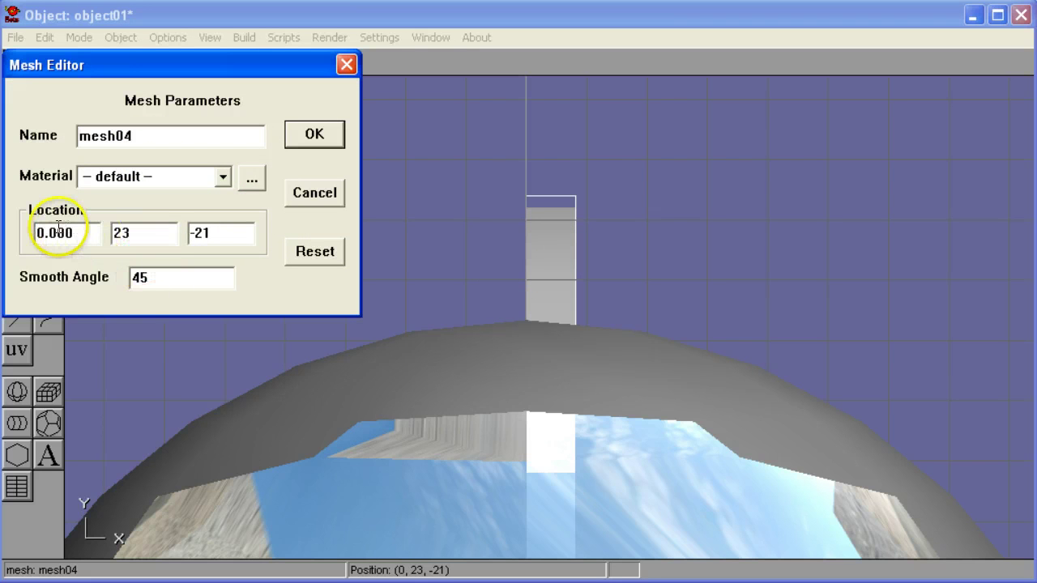
{"action": "left_click_drag", "start_coordinate": [93, 231], "coordinate": [37, 231]}
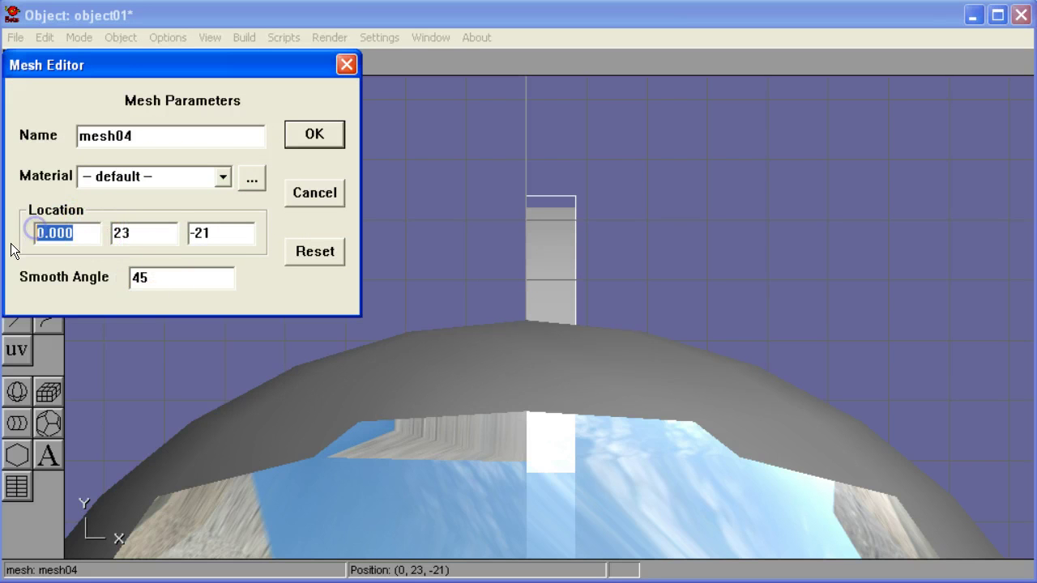
{"action": "type", "text": "-1"}
{"action": "left_click", "coordinate": [236, 237]}
{"action": "left_click", "coordinate": [327, 133]}
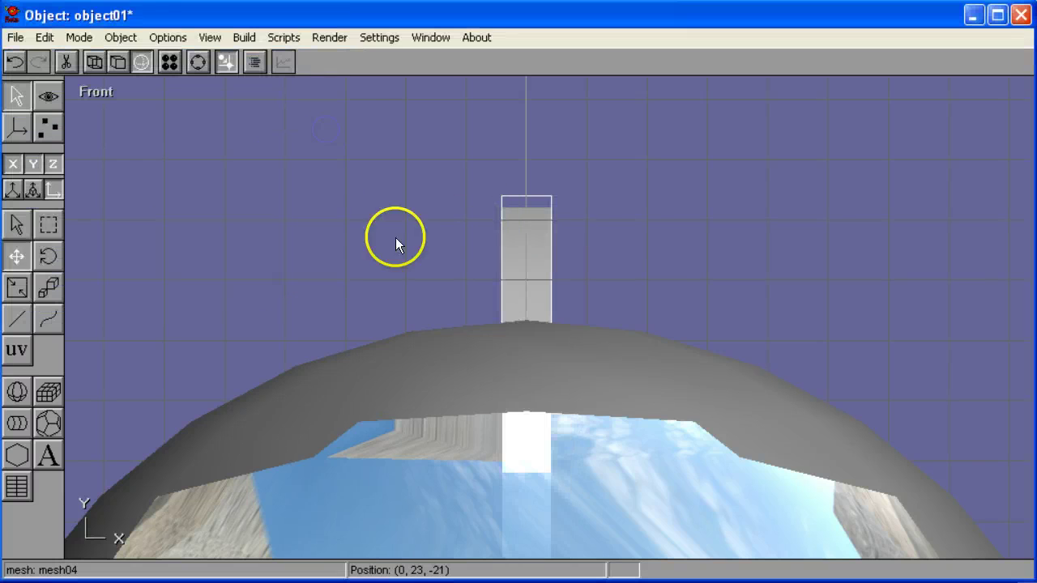
{"action": "left_click", "coordinate": [658, 202]}
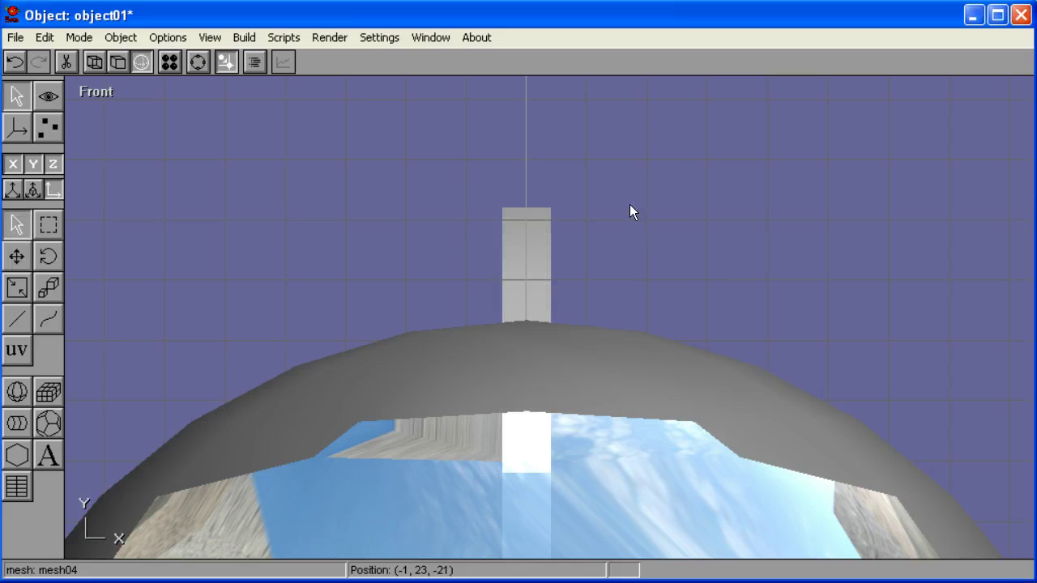
Step: Zoom out and orbit through side, front and three-quarter views of the finned saucer
{"action": "scroll", "coordinate": [630, 204], "scroll_direction": "down", "scroll_amount": 5}
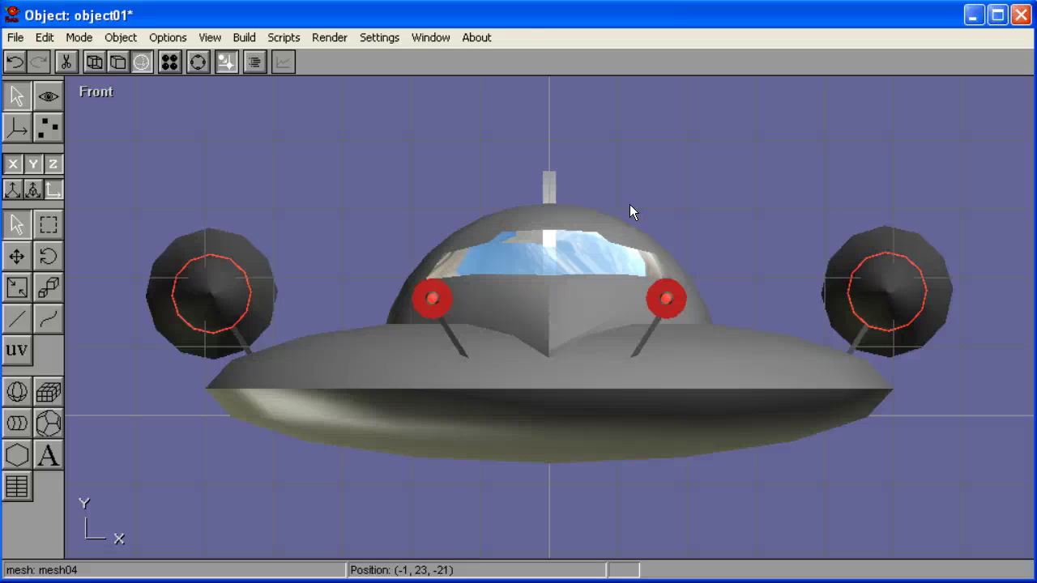
{"action": "right_click_drag", "start_coordinate": [629, 204], "coordinate": [482, 256]}
{"action": "left_click", "coordinate": [982, 311]}
{"action": "left_click_drag", "start_coordinate": [682, 333], "coordinate": [889, 321]}
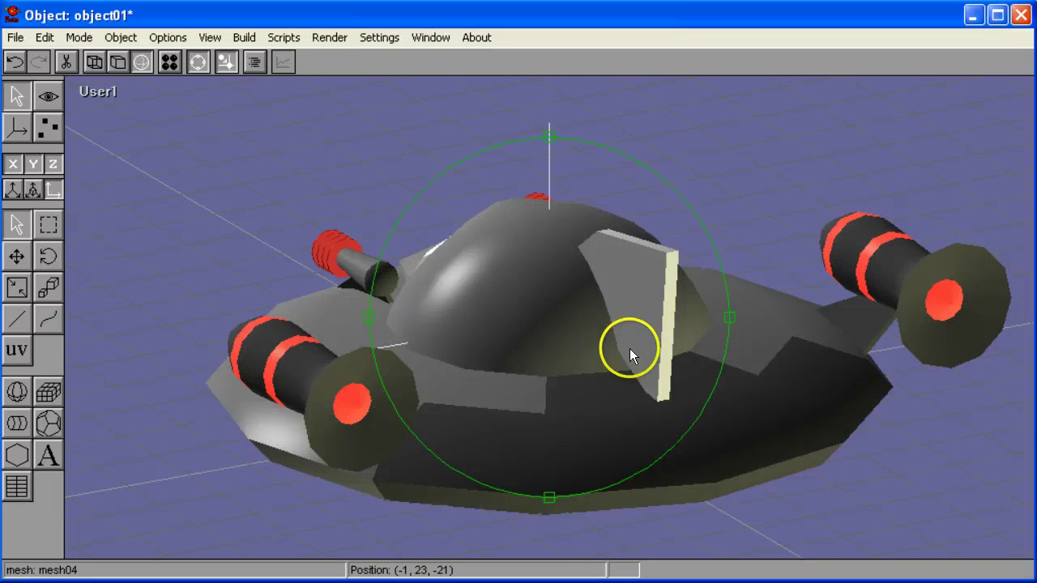
{"action": "left_click_drag", "start_coordinate": [630, 348], "coordinate": [811, 336]}
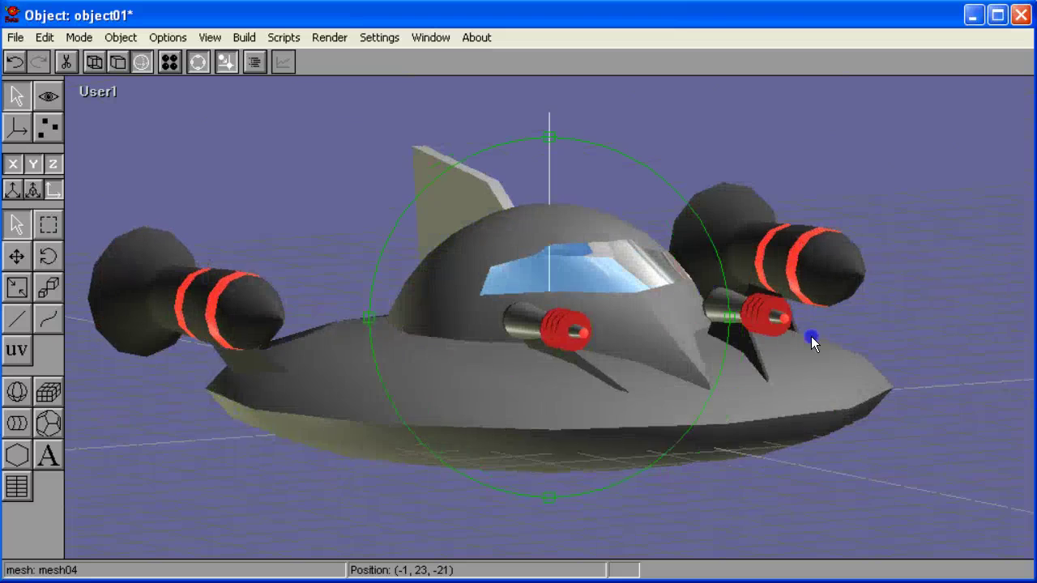